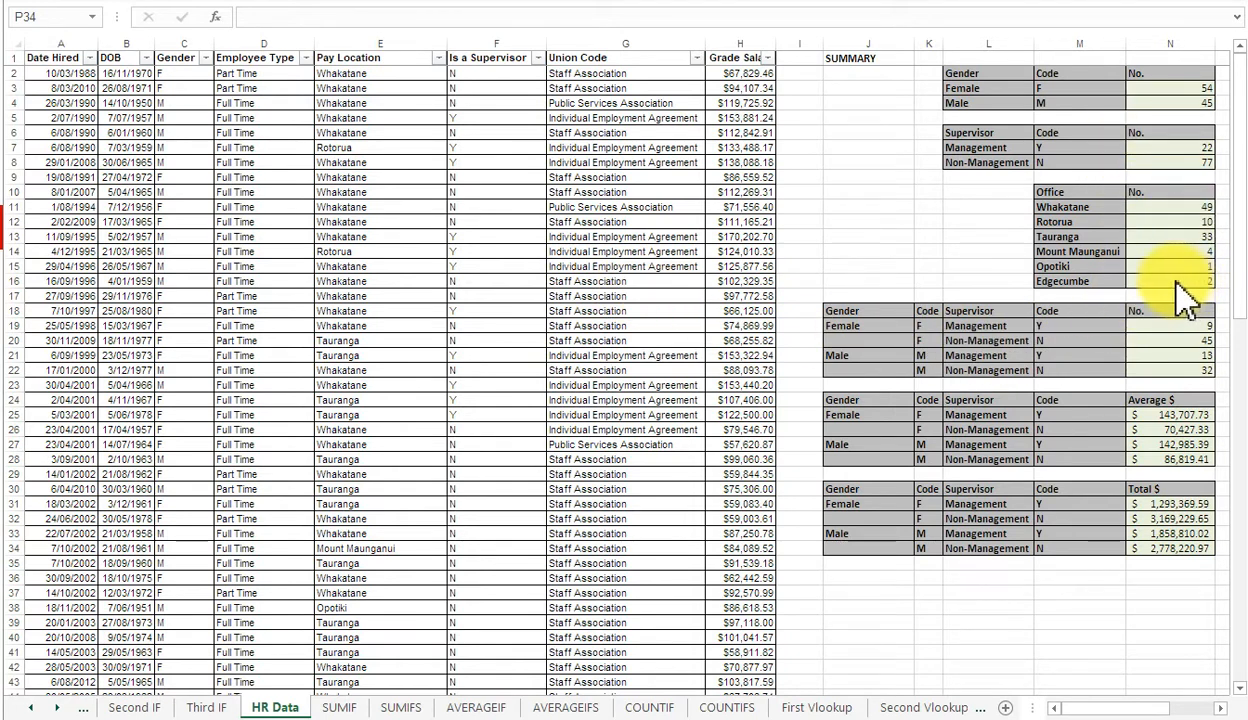
Add a new worksheet after HR Data, name it Dashboard, and enter the title HR Profile in cell A1.
{"action": "left_click", "coordinate": [892, 77]}
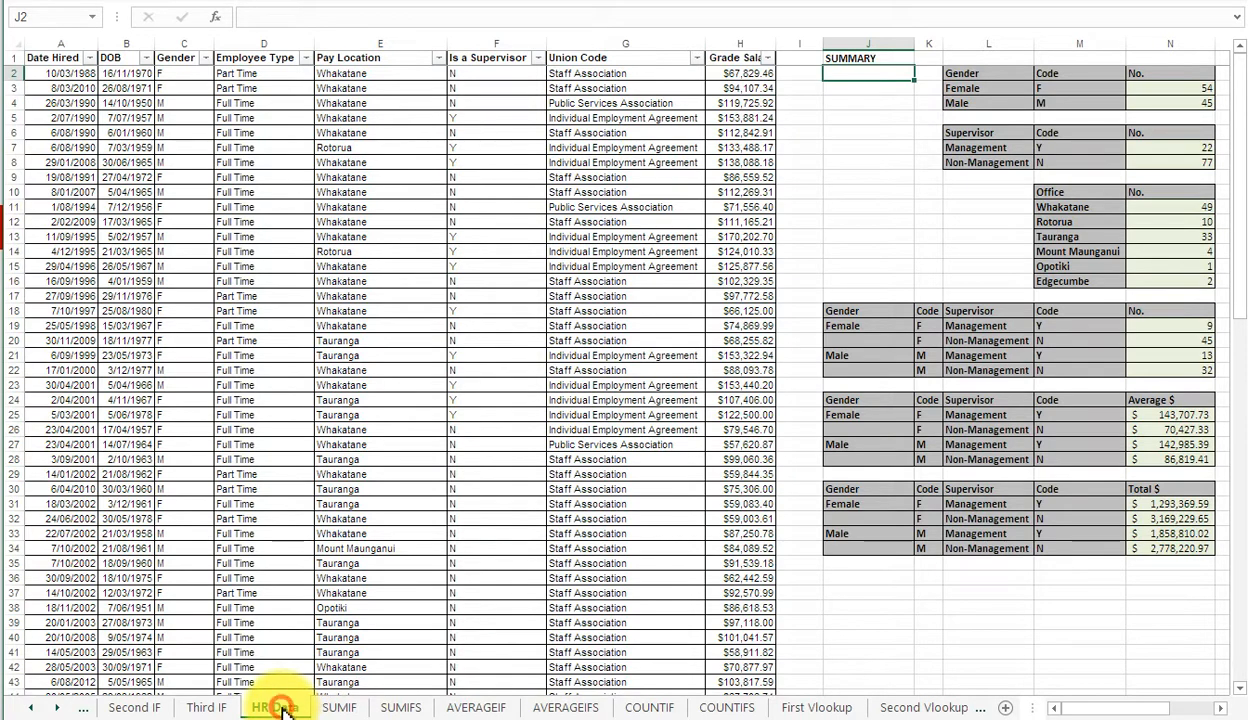
{"action": "left_click", "coordinate": [1005, 708]}
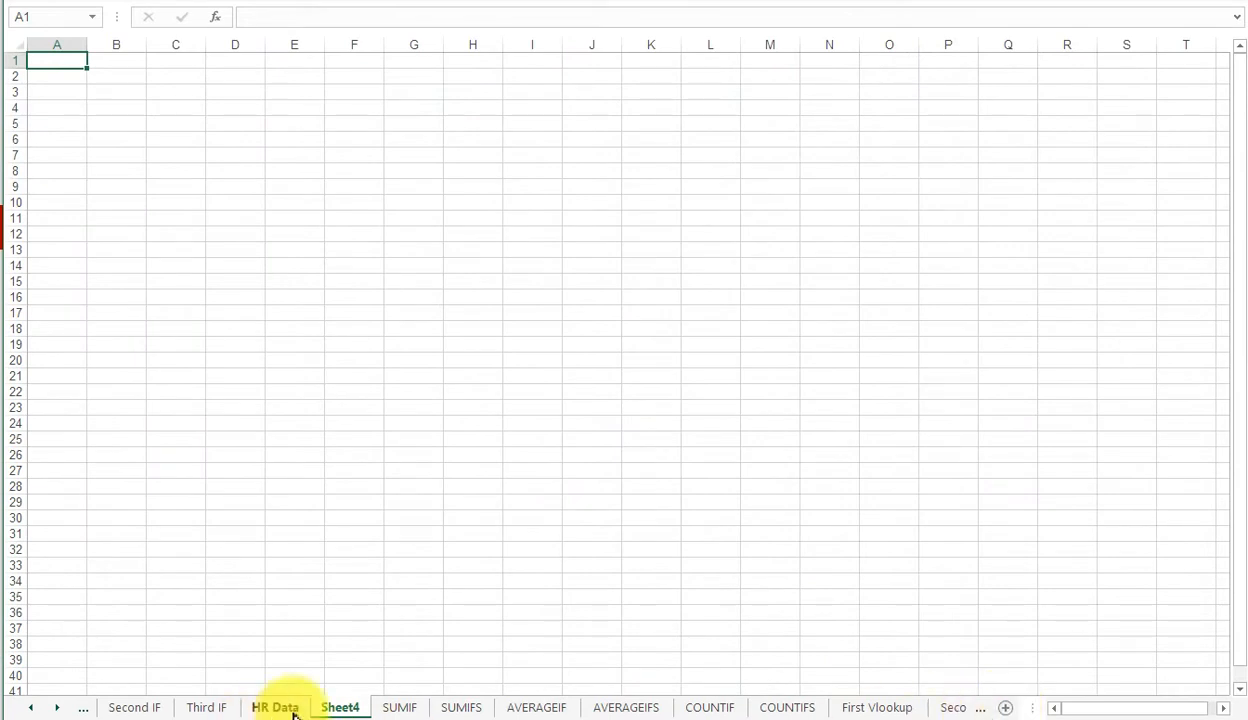
{"action": "mouse_move", "coordinate": [347, 705]}
{"action": "left_mouse_down"}
{"action": "mouse_move", "coordinate": [279, 710]}
{"action": "mouse_move", "coordinate": [432, 705]}
{"action": "left_mouse_up"}
{"action": "type", "text": "Dashboard"}
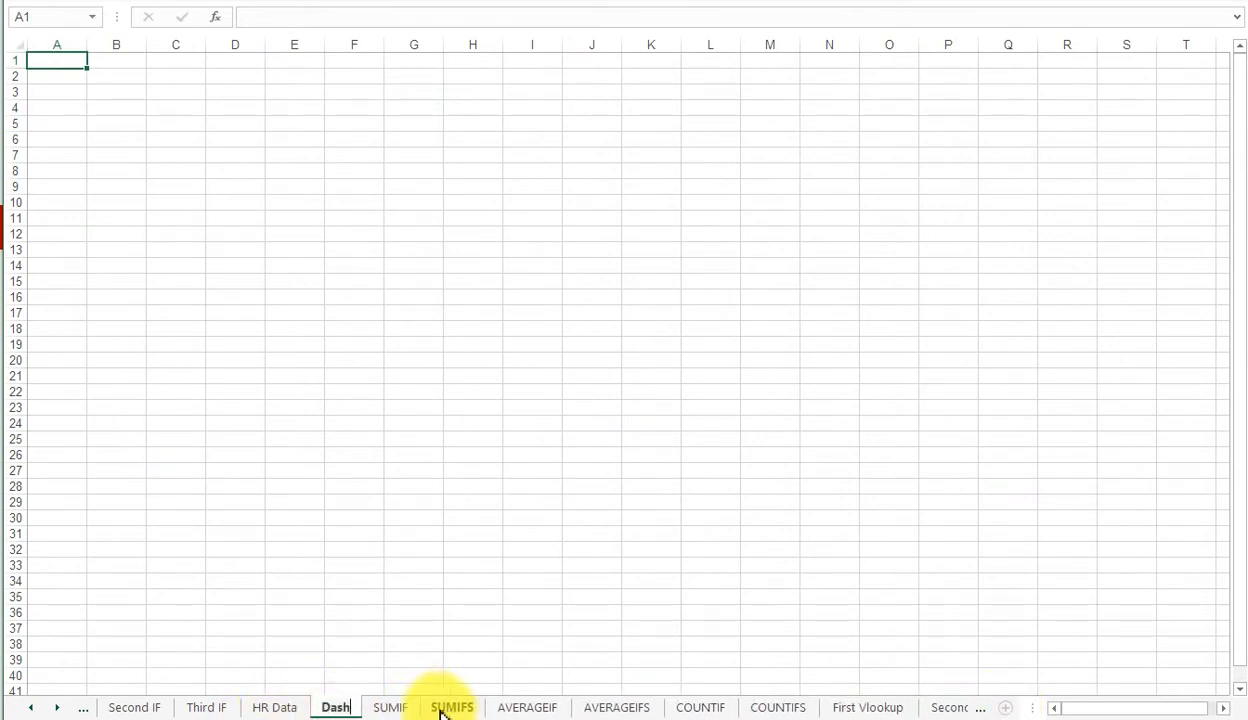
{"action": "key", "text": "Return"}
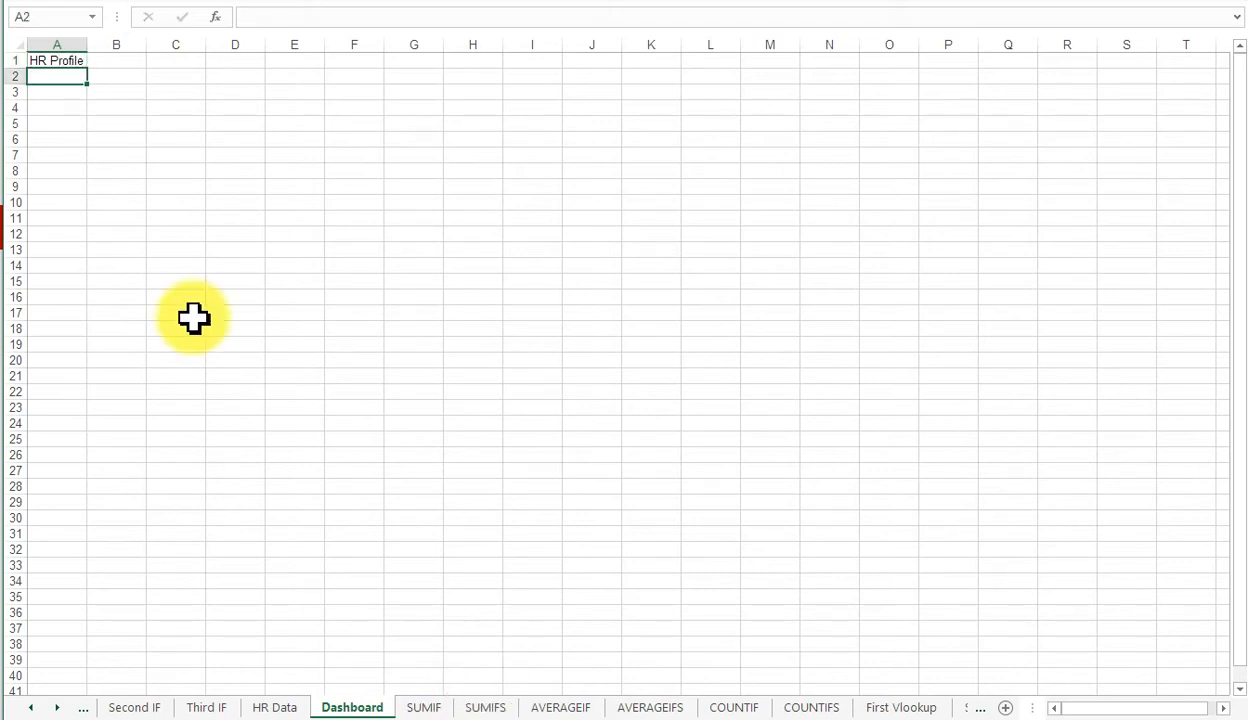
Increase the font size of the HR Profile title in cell A1 by several increments.
{"action": "left_click", "coordinate": [60, 59]}
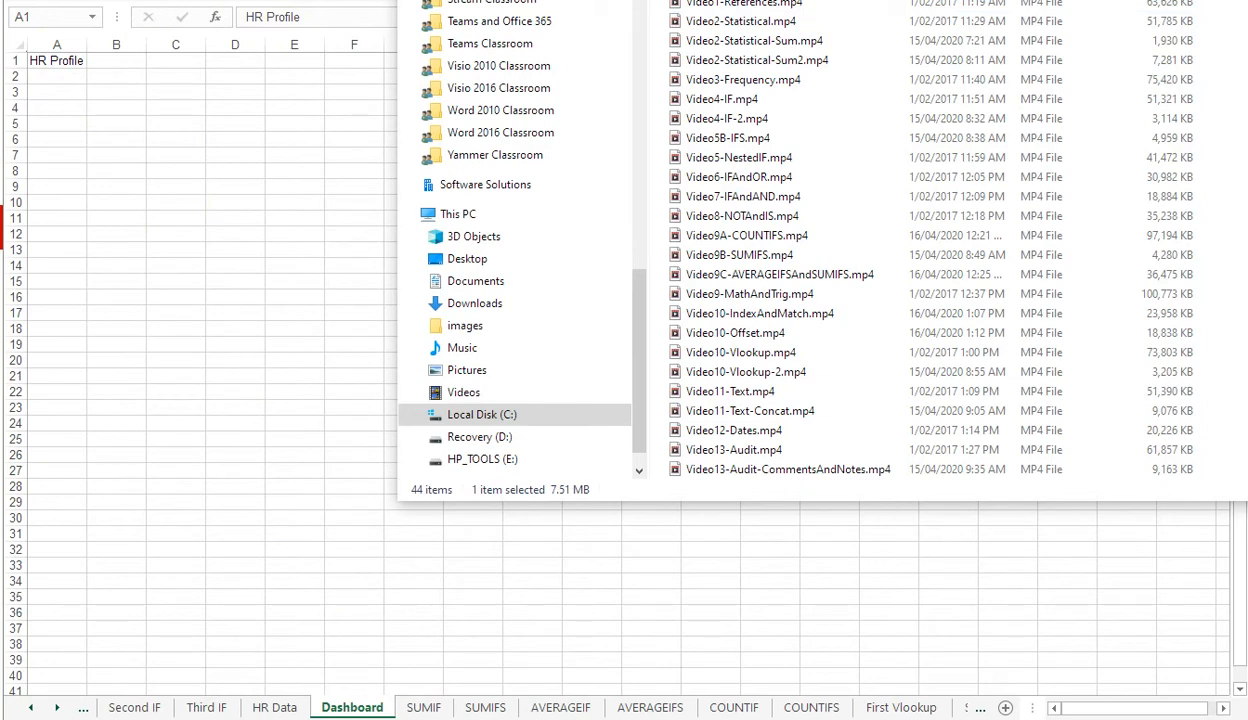
{"action": "key", "text": "ctrl+shift+period"}
{"action": "key", "text": "ctrl+shift+period"}
{"action": "key", "text": "ctrl+shift+period"}
{"action": "key", "text": "ctrl+shift+period"}
{"action": "key", "text": "ctrl+shift+period"}
{"action": "key", "text": "ctrl+shift+period"}
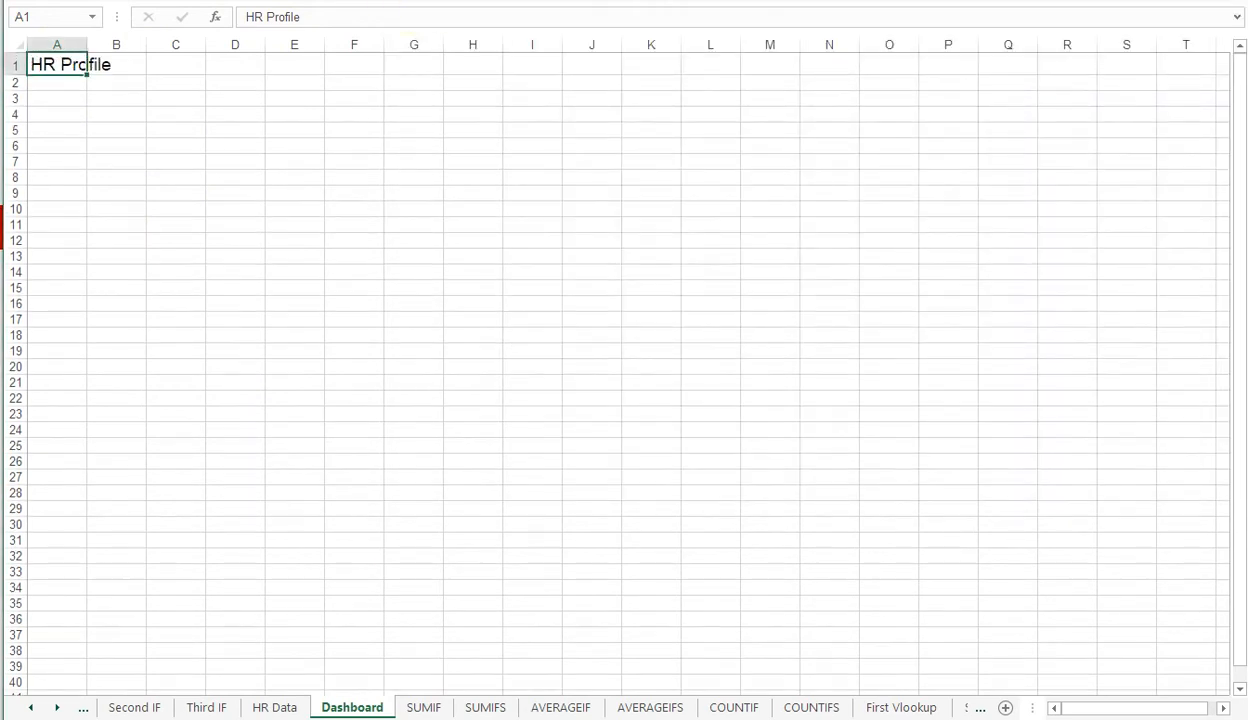
{"action": "left_click", "coordinate": [60, 112]}
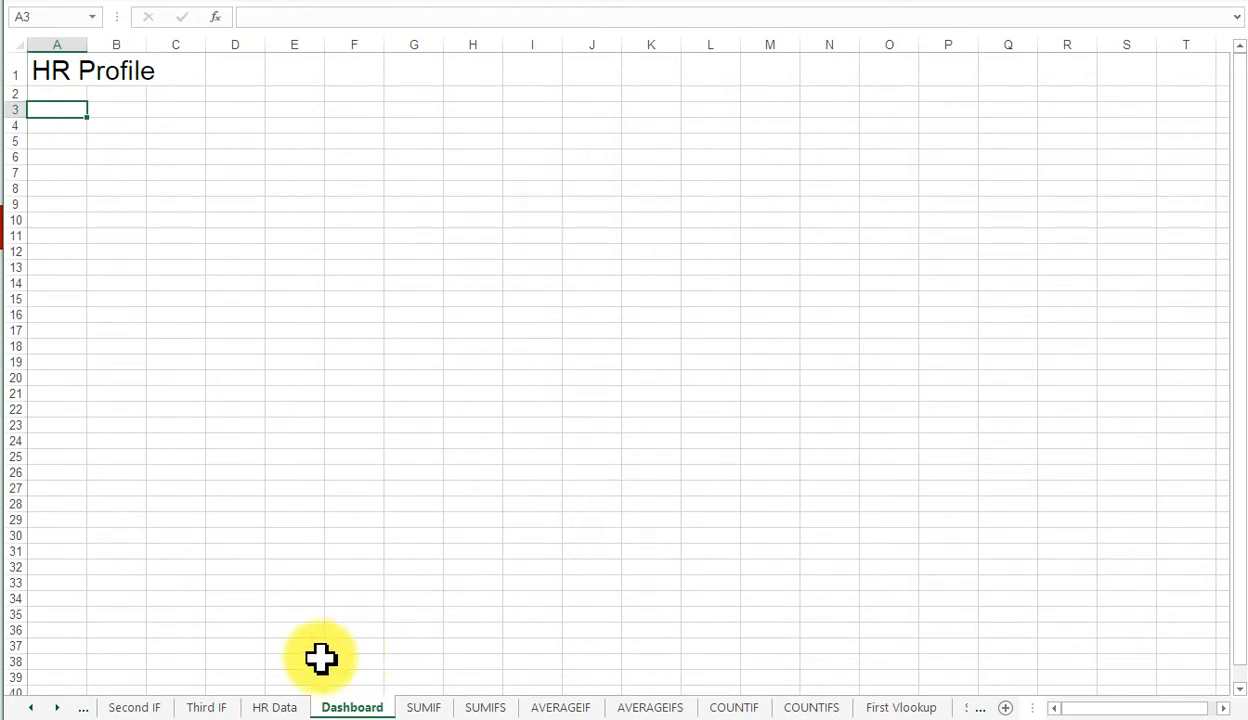
Create a column chart on its own sheet from the HR Data gender labels L2:L4 and their numbers N2:N4.
{"action": "left_click", "coordinate": [284, 707]}
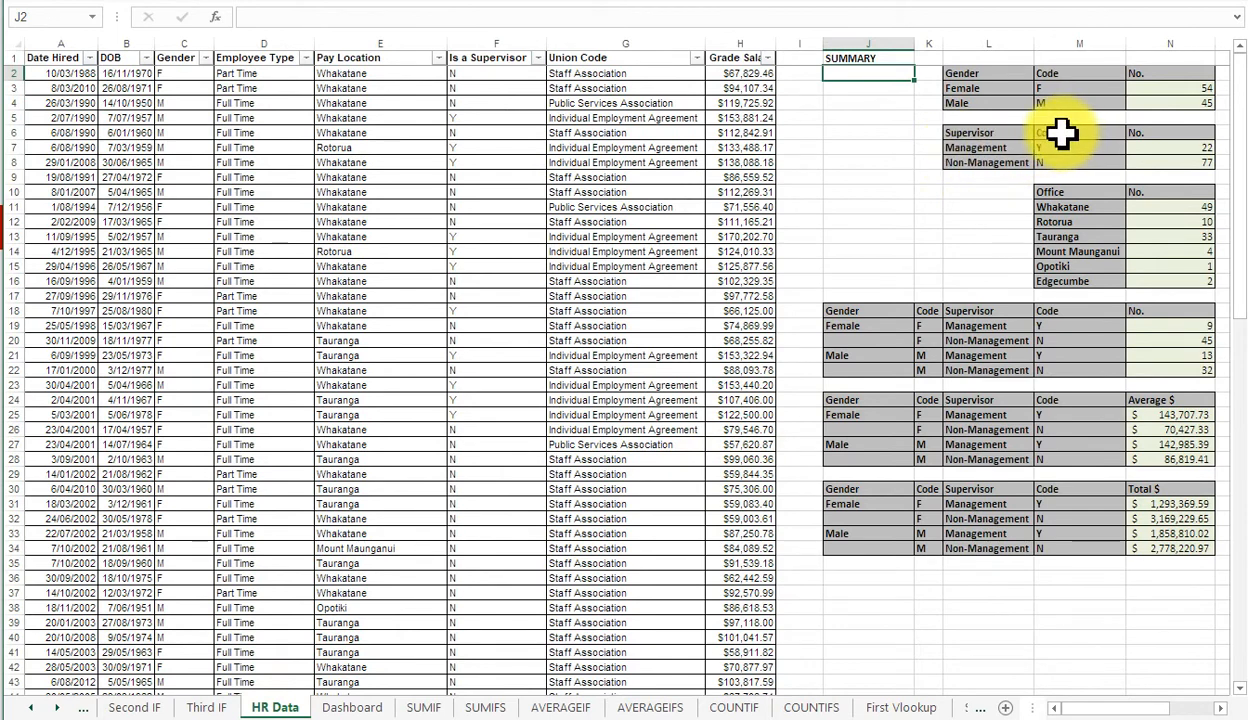
{"action": "left_click_drag", "start_coordinate": [989, 76], "coordinate": [993, 103]}
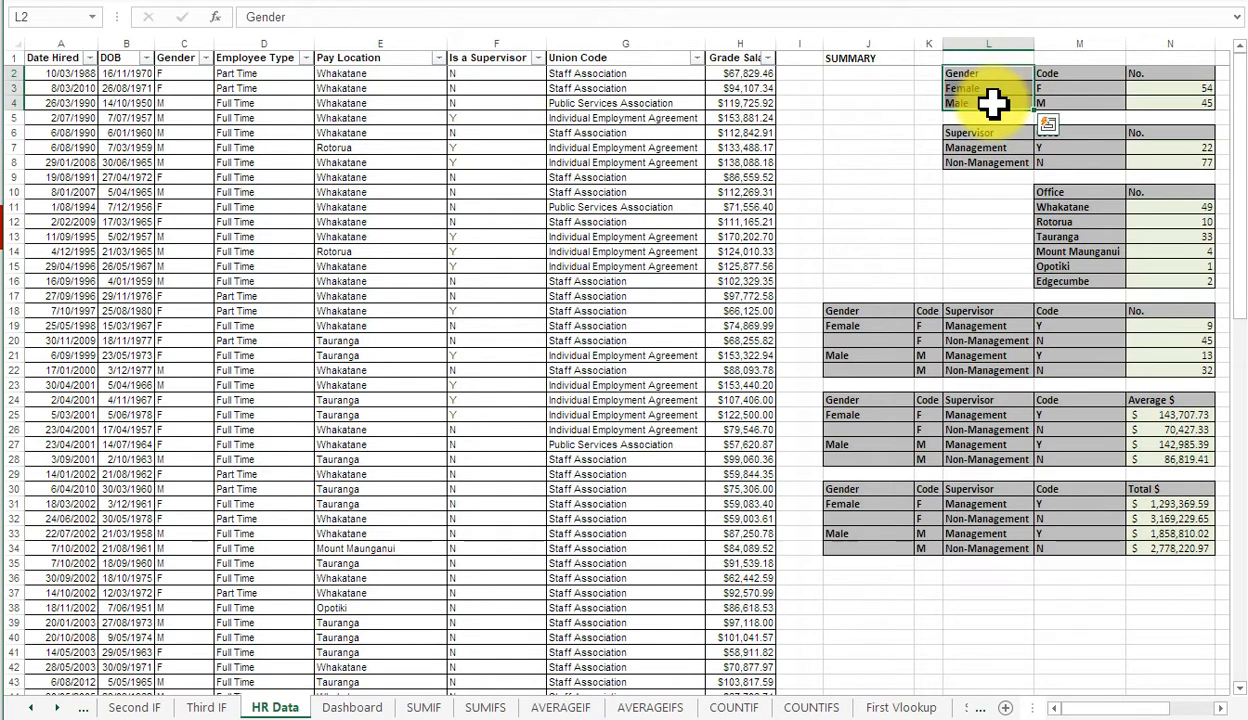
{"action": "left_click", "coordinate": [1188, 72], "text": "ctrl"}
{"action": "left_click_drag", "start_coordinate": [1188, 78], "coordinate": [1184, 104]}
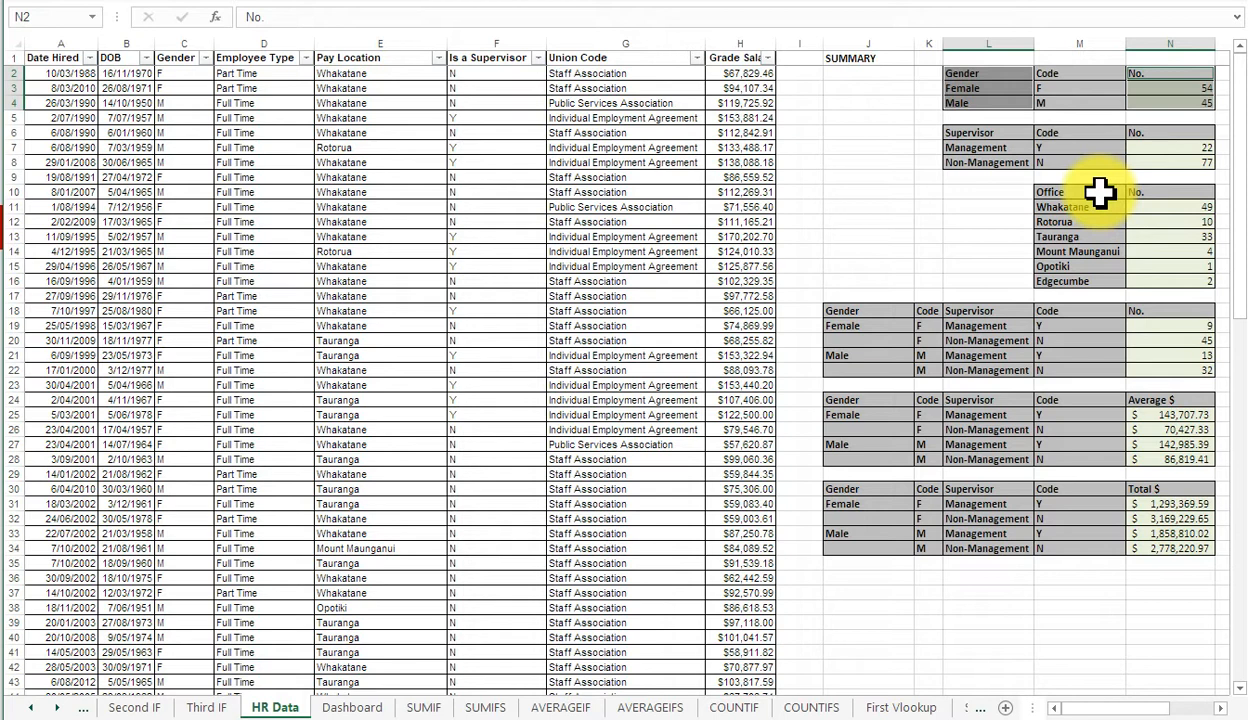
{"action": "key", "text": "F11"}
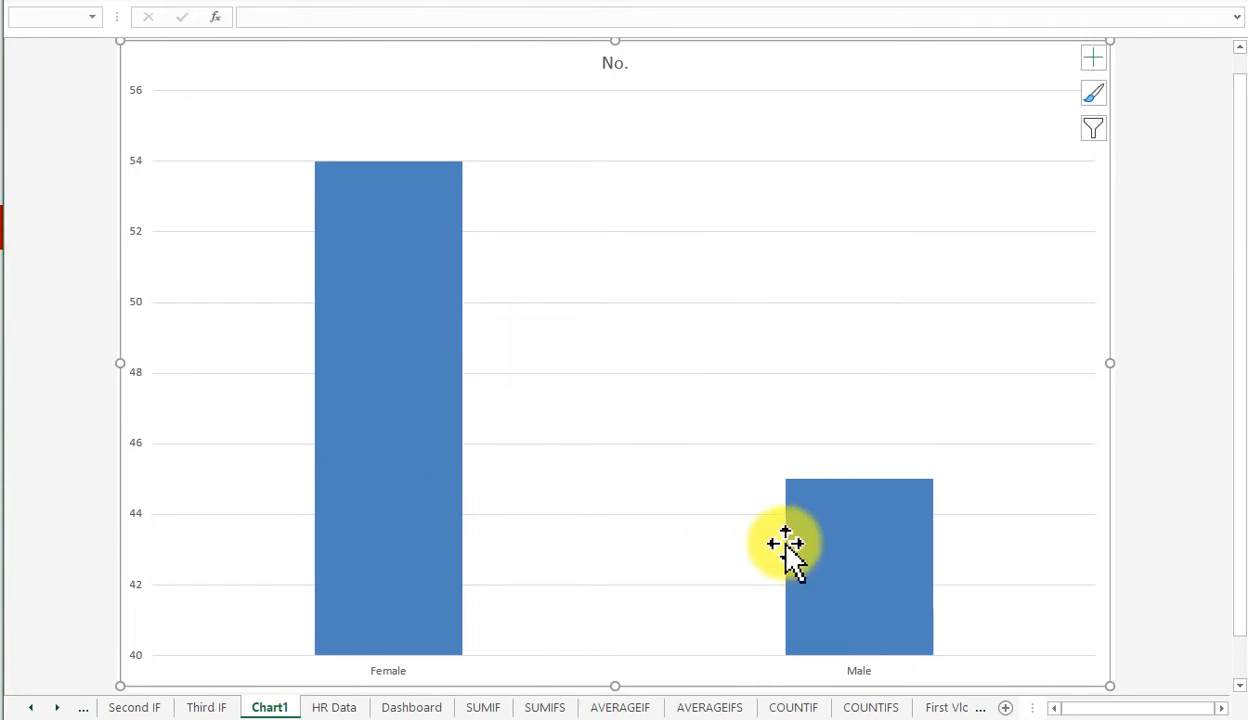
Move the gender chart into the Dashboard sheet as an object and place it directly under the HR Profile title.
{"action": "mouse_move", "coordinate": [795, 560]}
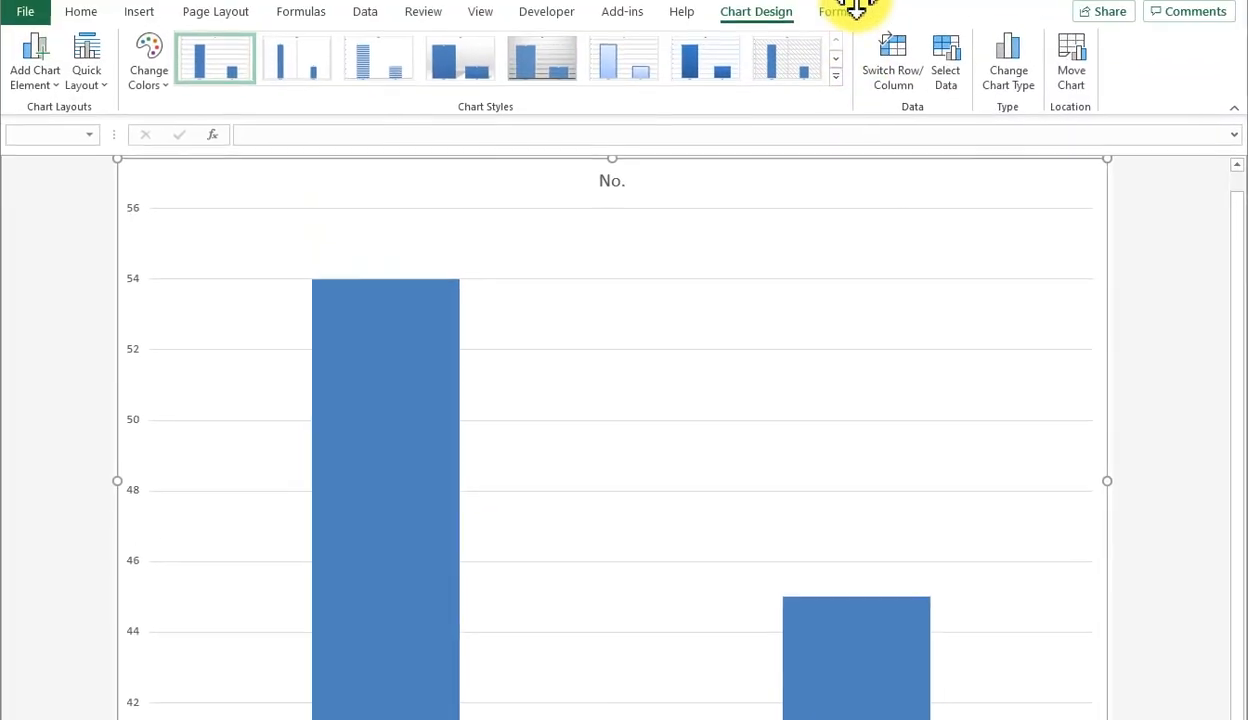
{"action": "left_click", "coordinate": [1073, 70]}
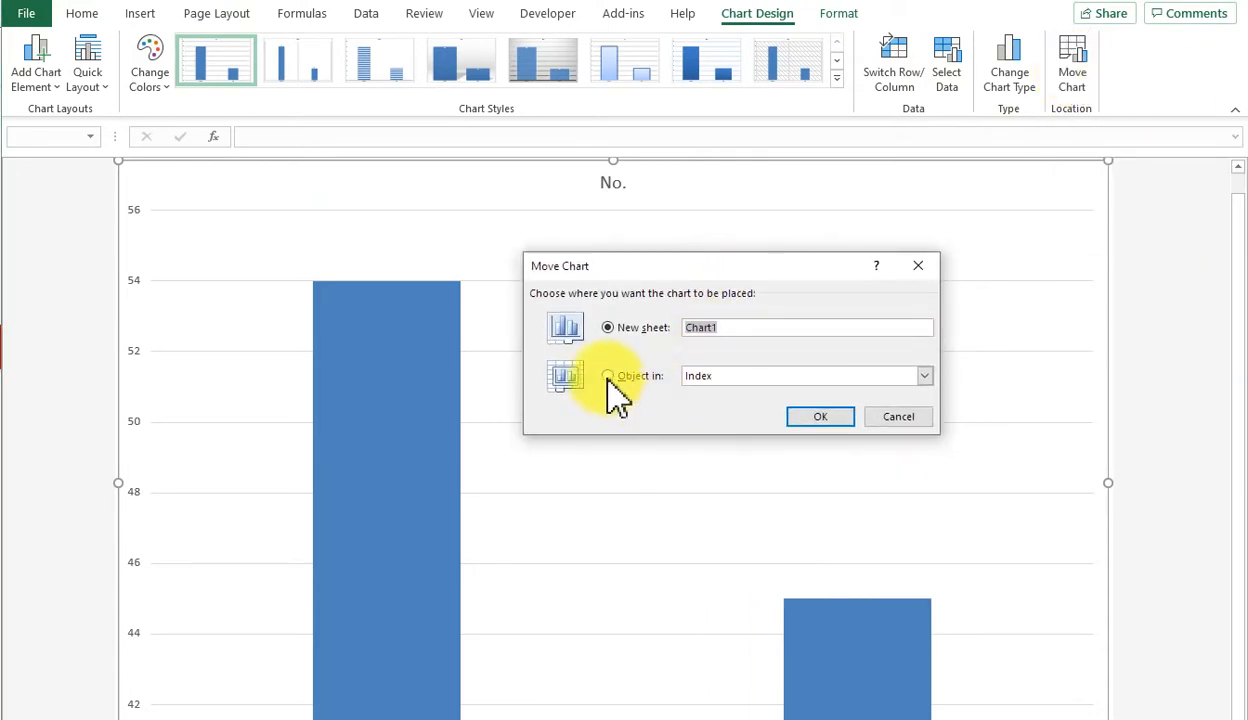
{"action": "left_click", "coordinate": [612, 376]}
{"action": "left_click", "coordinate": [924, 380]}
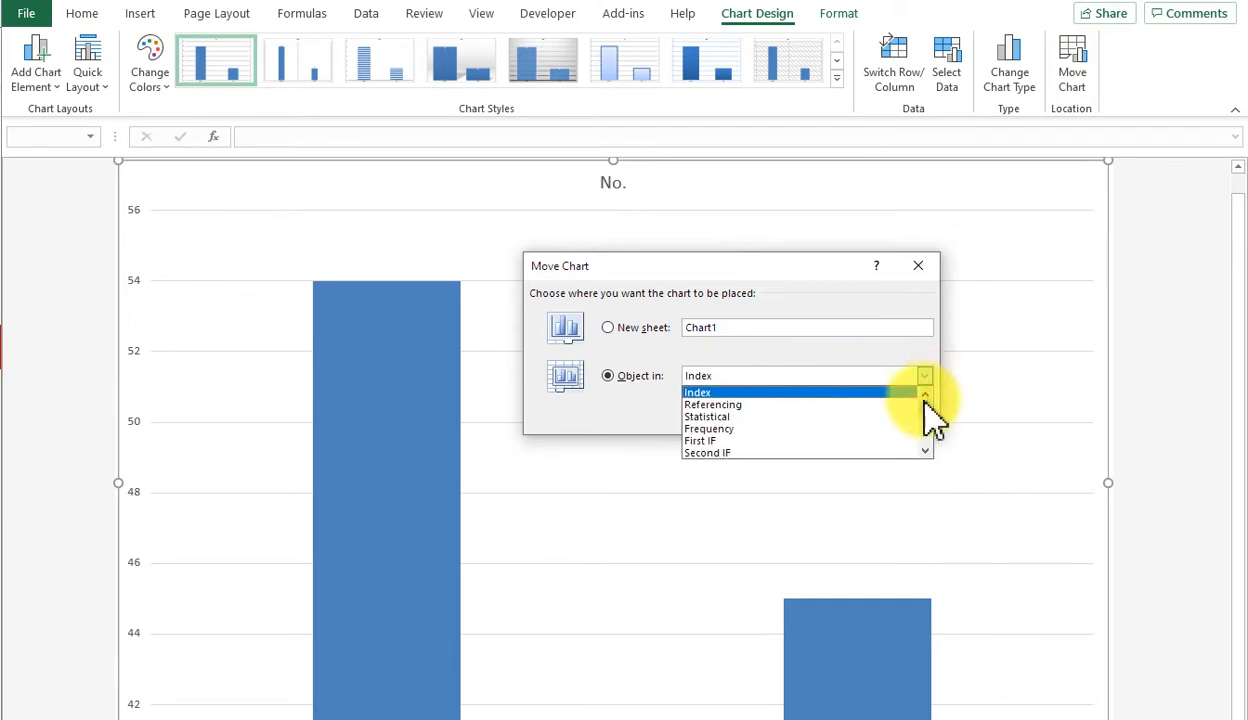
{"action": "left_click", "coordinate": [926, 451]}
{"action": "left_click", "coordinate": [926, 451]}
{"action": "left_click", "coordinate": [926, 451]}
{"action": "left_click", "coordinate": [926, 451]}
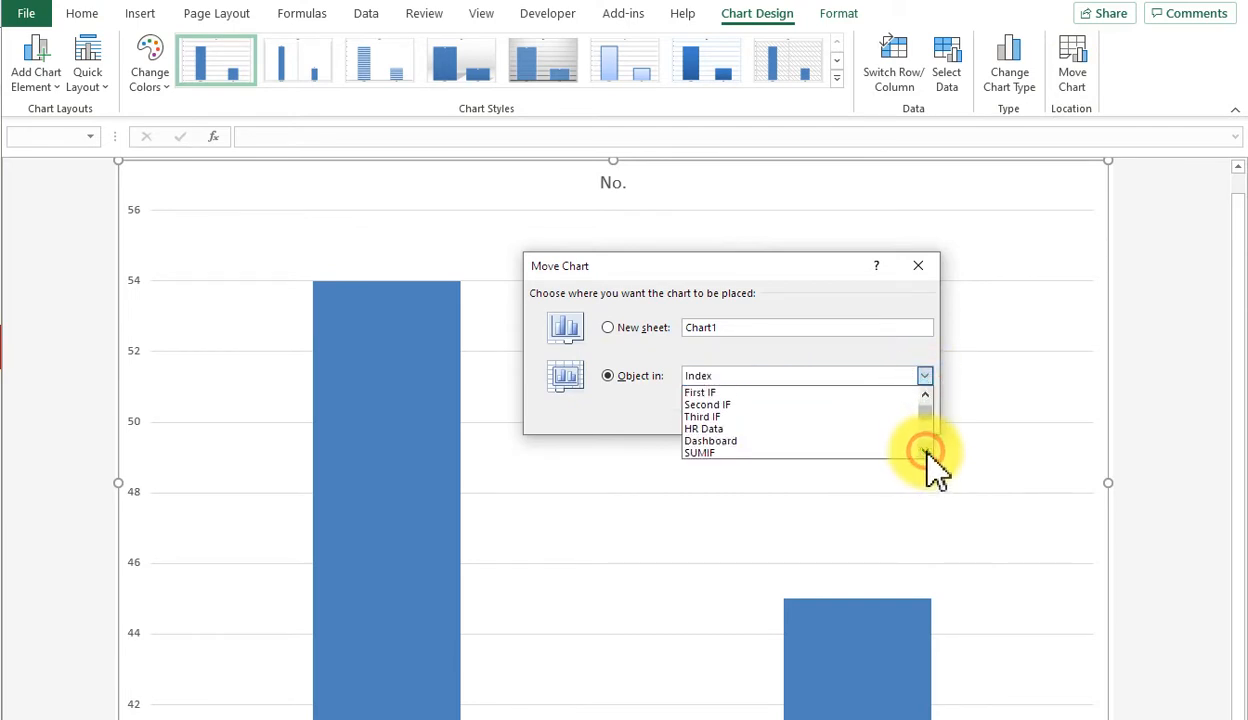
{"action": "left_click", "coordinate": [744, 442]}
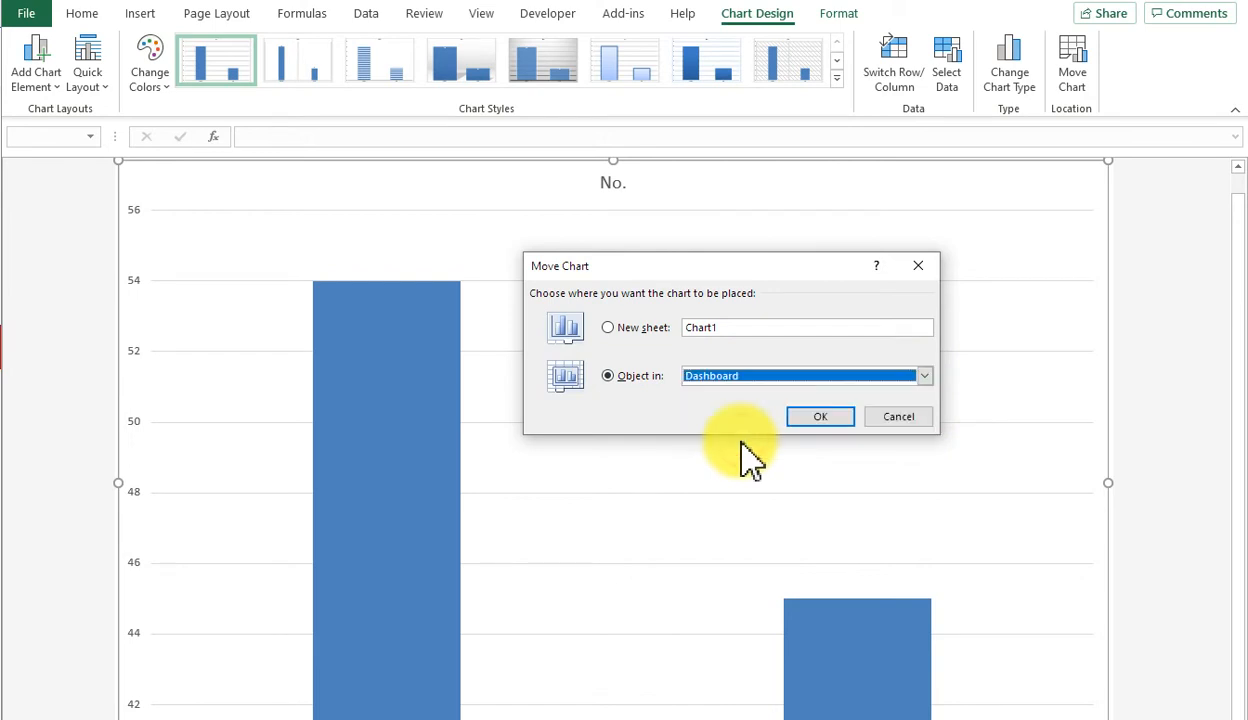
{"action": "left_click", "coordinate": [815, 418]}
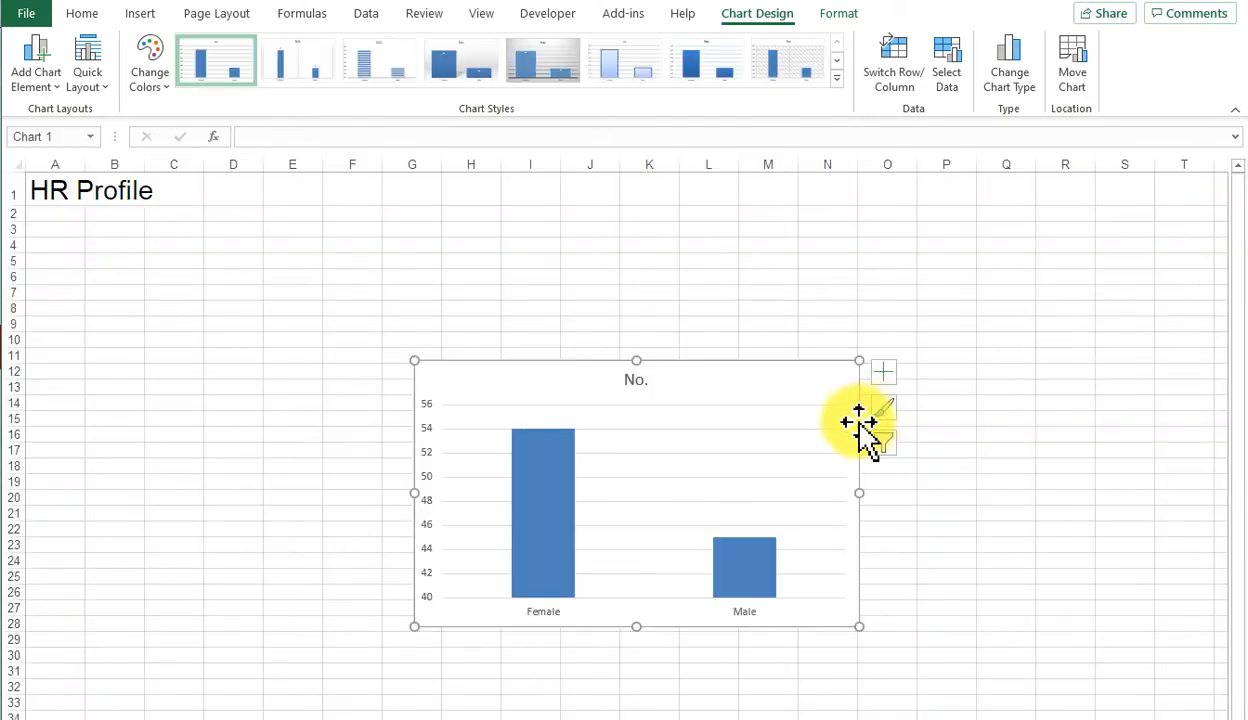
{"action": "left_click_drag", "start_coordinate": [706, 380], "coordinate": [326, 228]}
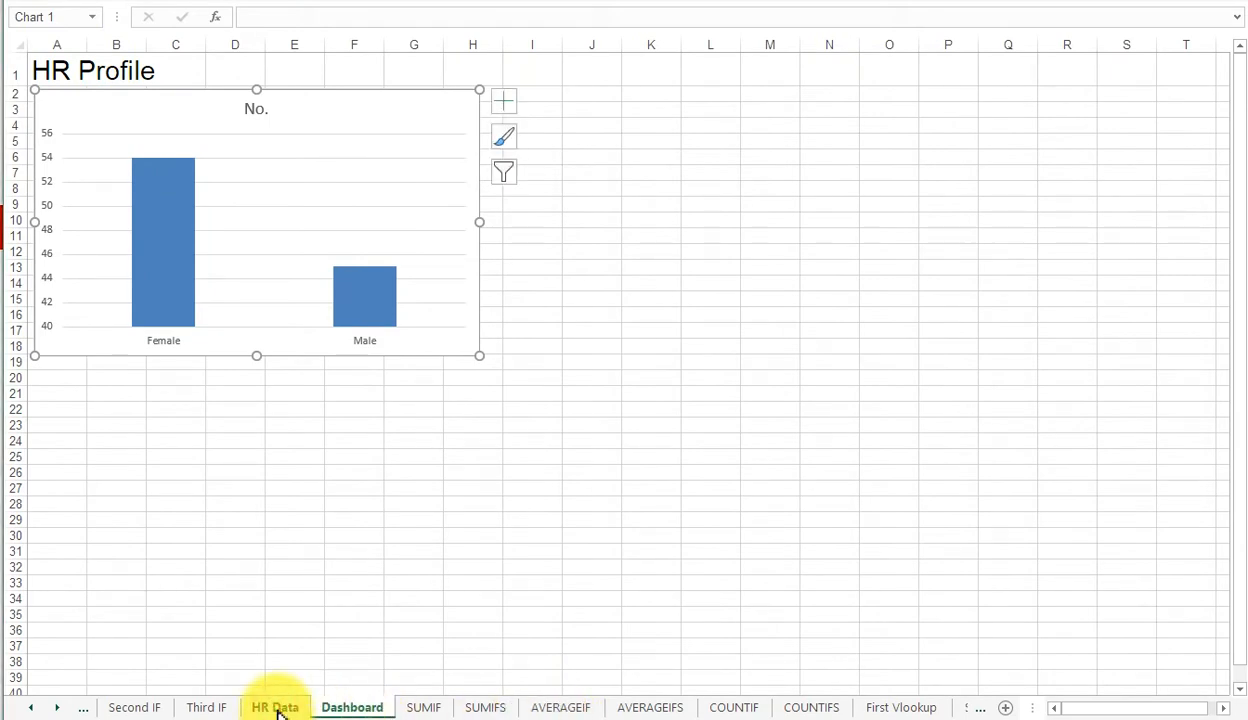
Create a column chart on its own sheet from the HR Data supervisor labels L6:L8 and their numbers N6:N8.
{"action": "left_click", "coordinate": [276, 707]}
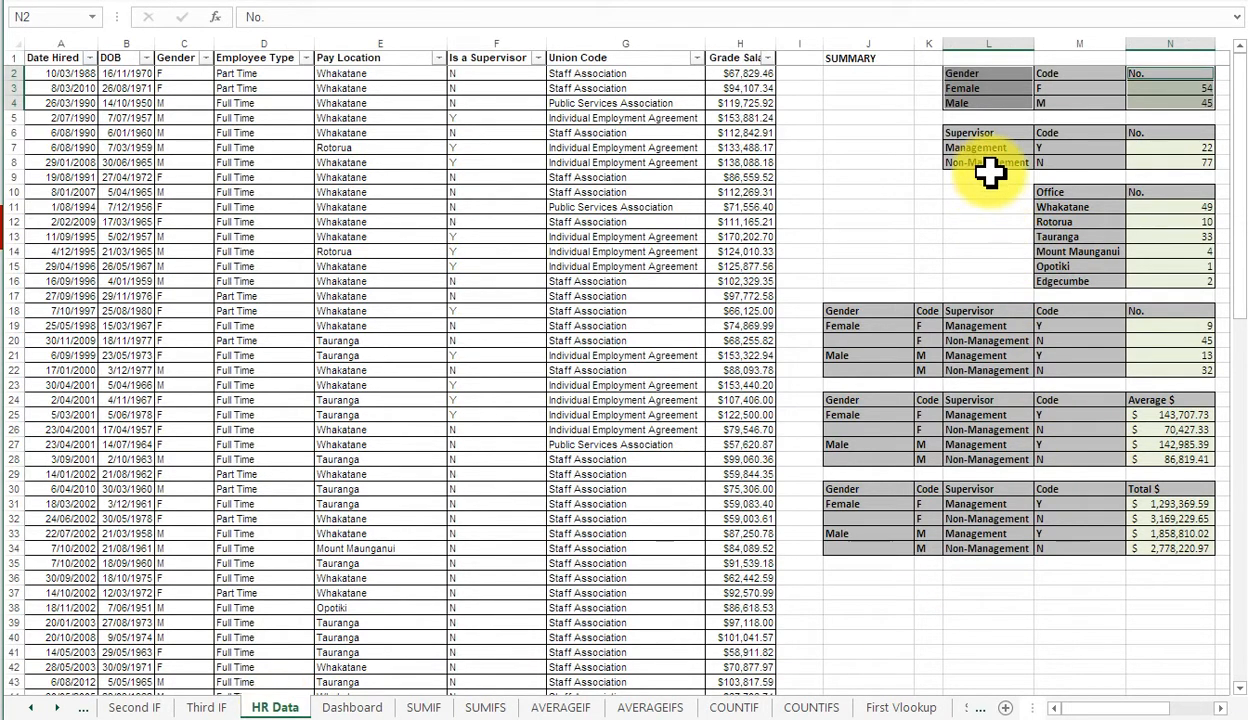
{"action": "left_click_drag", "start_coordinate": [988, 133], "coordinate": [988, 160]}
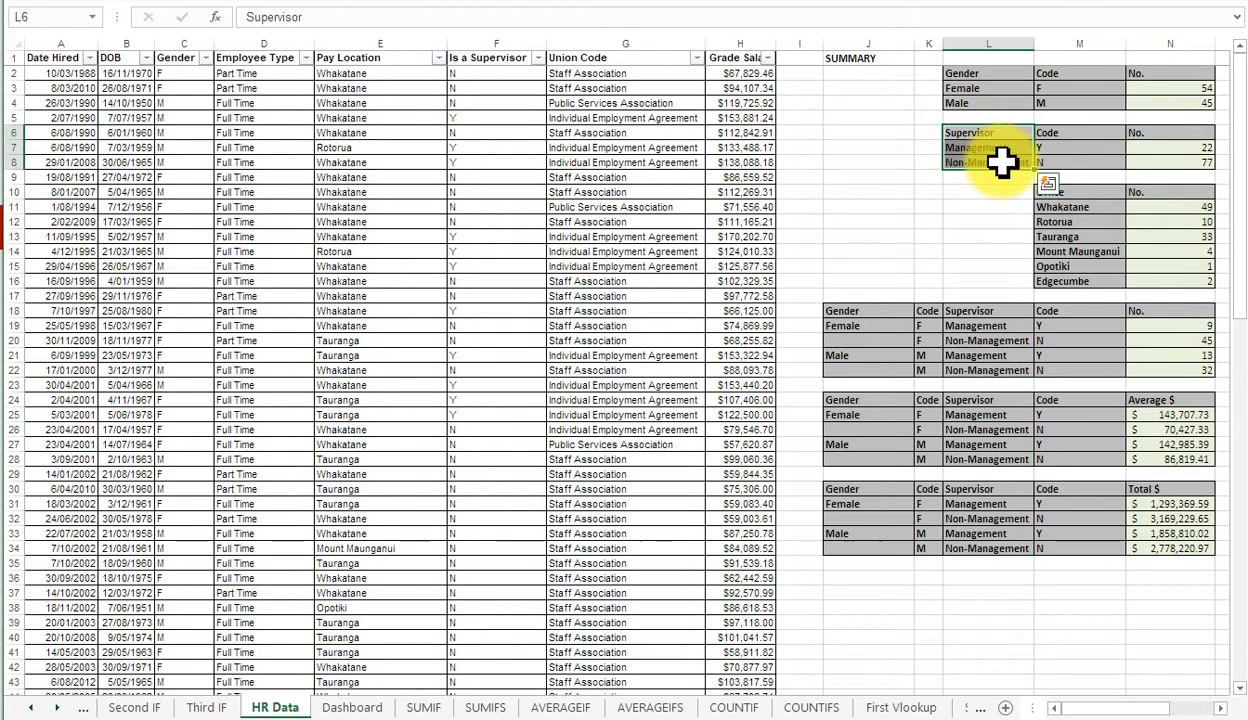
{"action": "left_click", "coordinate": [1180, 133]}
{"action": "left_click_drag", "start_coordinate": [1180, 142], "coordinate": [1178, 162]}
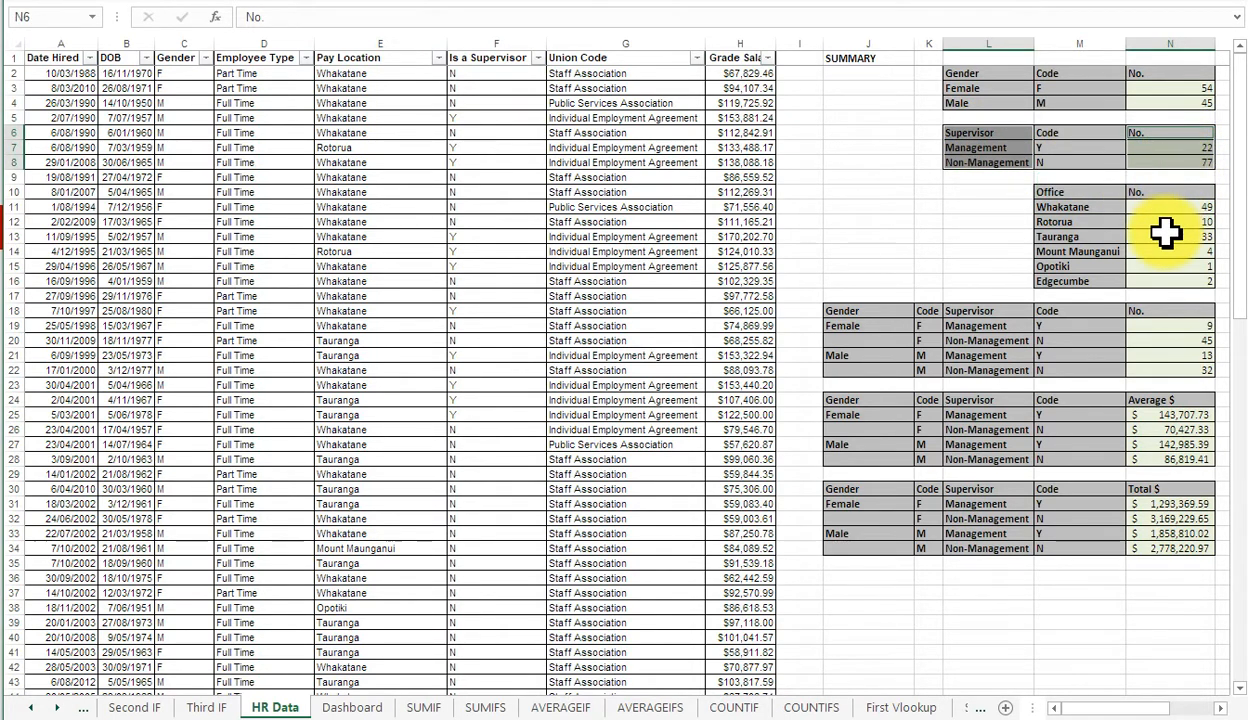
{"action": "key", "text": "F11"}
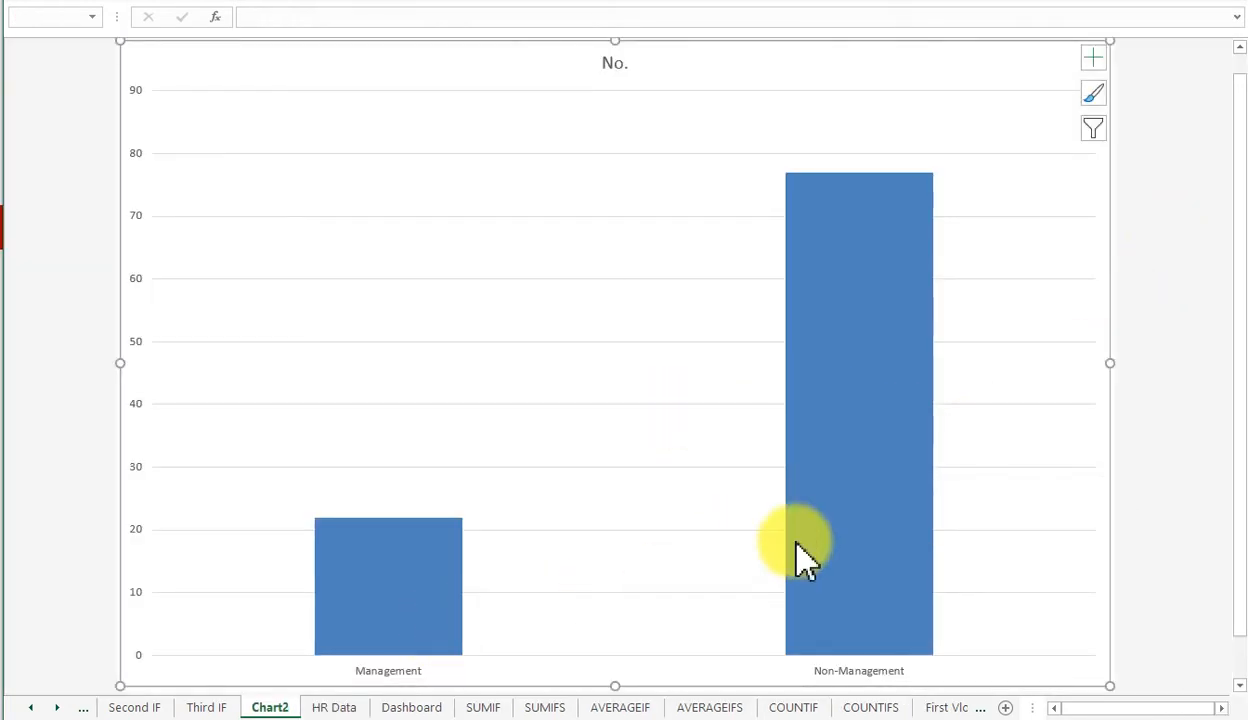
Move the supervisor chart into the Dashboard sheet as an object and align it beside the gender chart.
{"action": "mouse_move", "coordinate": [797, 550]}
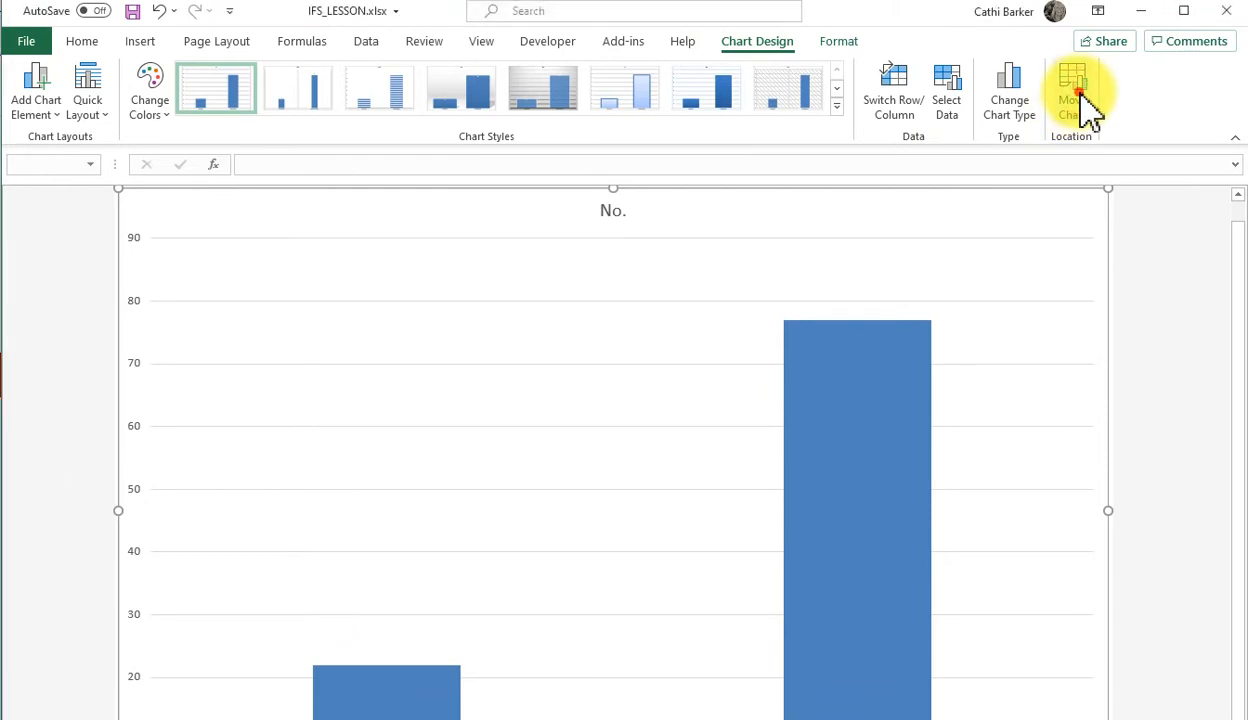
{"action": "left_click", "coordinate": [1083, 105]}
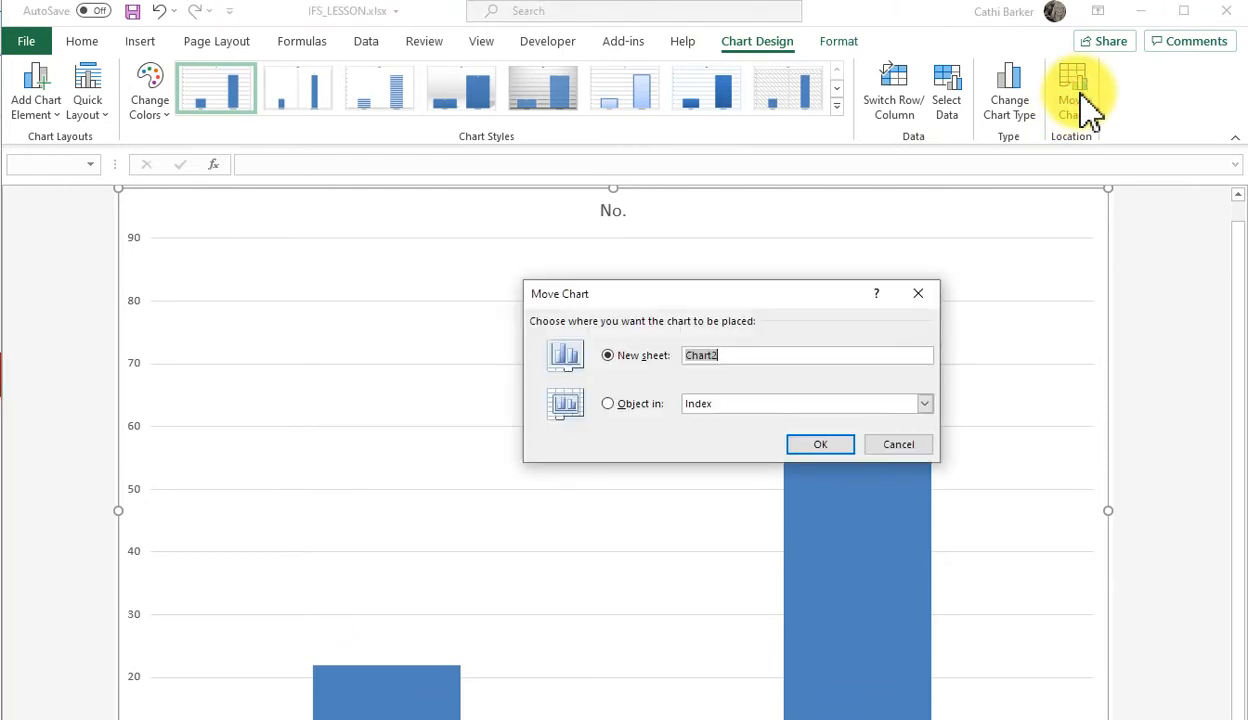
{"action": "left_click", "coordinate": [633, 404]}
{"action": "left_click", "coordinate": [925, 403]}
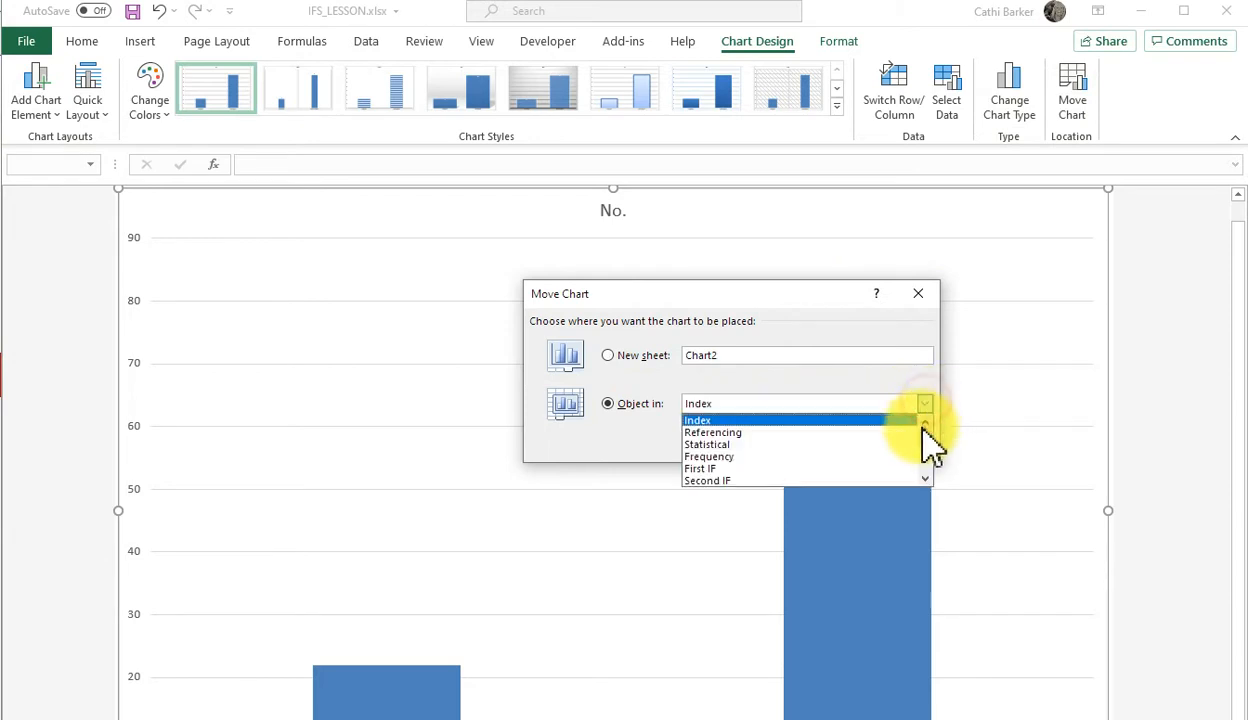
{"action": "left_click", "coordinate": [926, 480]}
{"action": "left_click", "coordinate": [926, 480]}
{"action": "left_click", "coordinate": [926, 480]}
{"action": "left_click", "coordinate": [926, 480]}
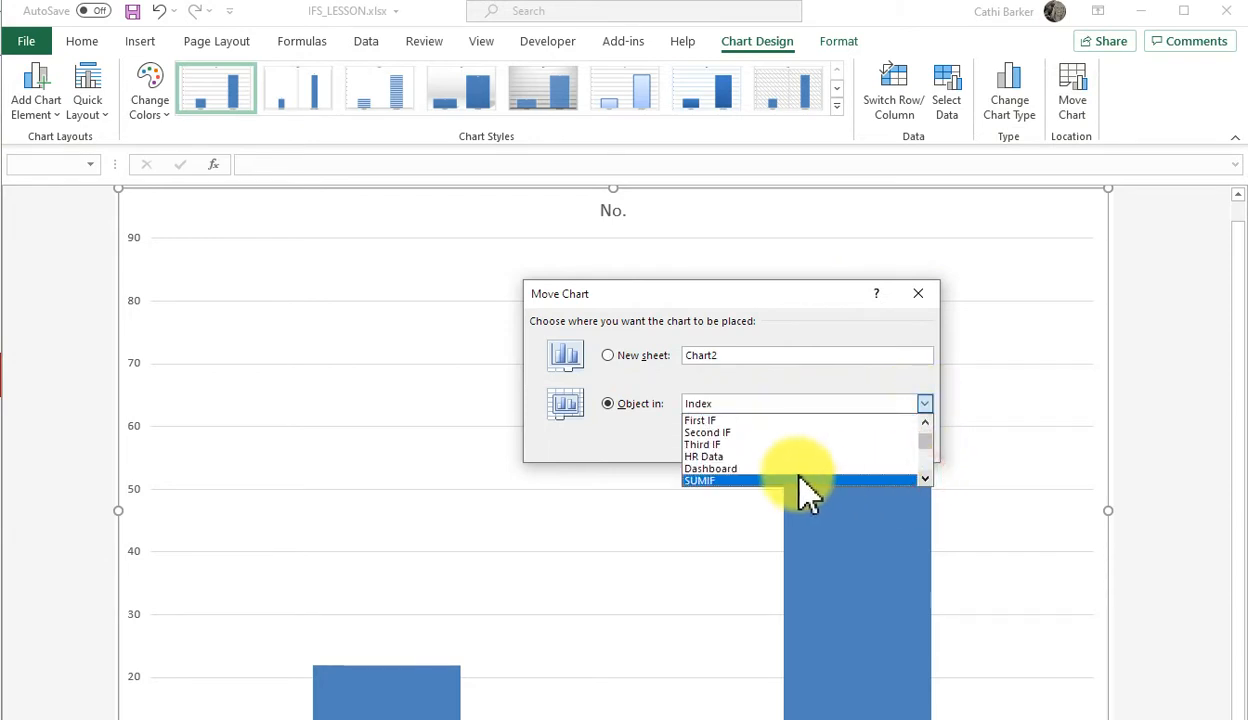
{"action": "left_click", "coordinate": [790, 469]}
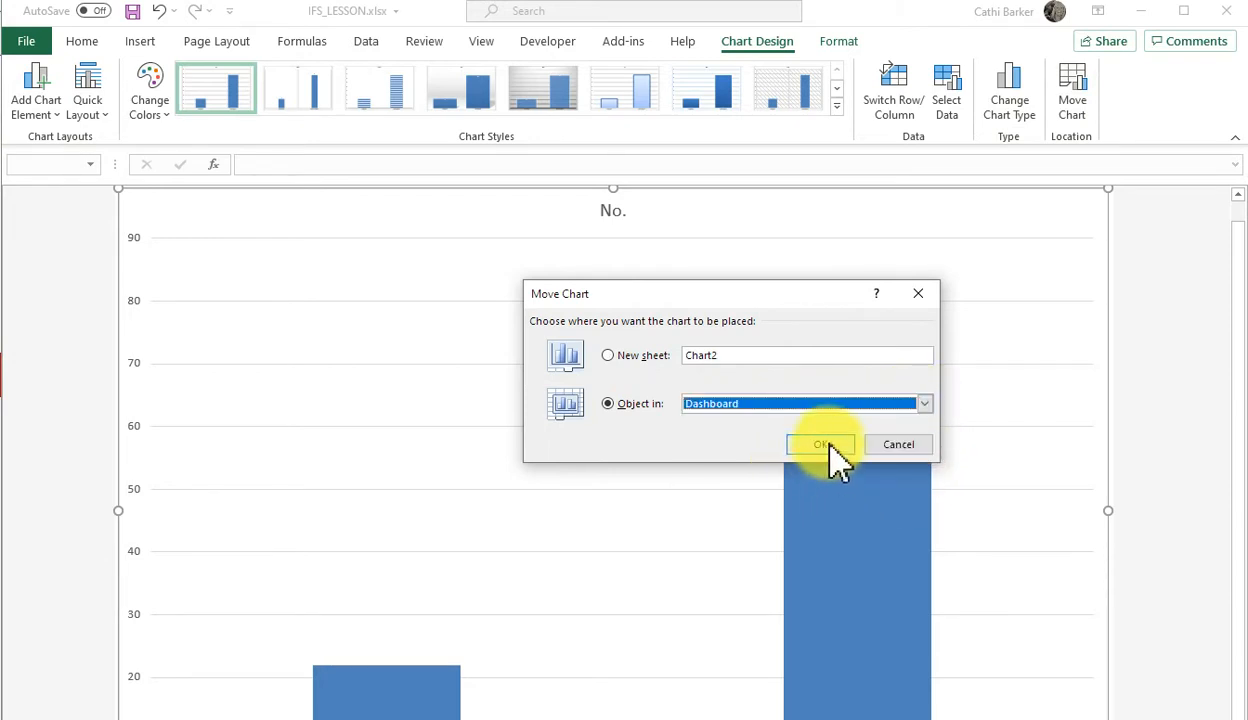
{"action": "left_click", "coordinate": [820, 445]}
{"action": "left_click_drag", "start_coordinate": [565, 405], "coordinate": [649, 256]}
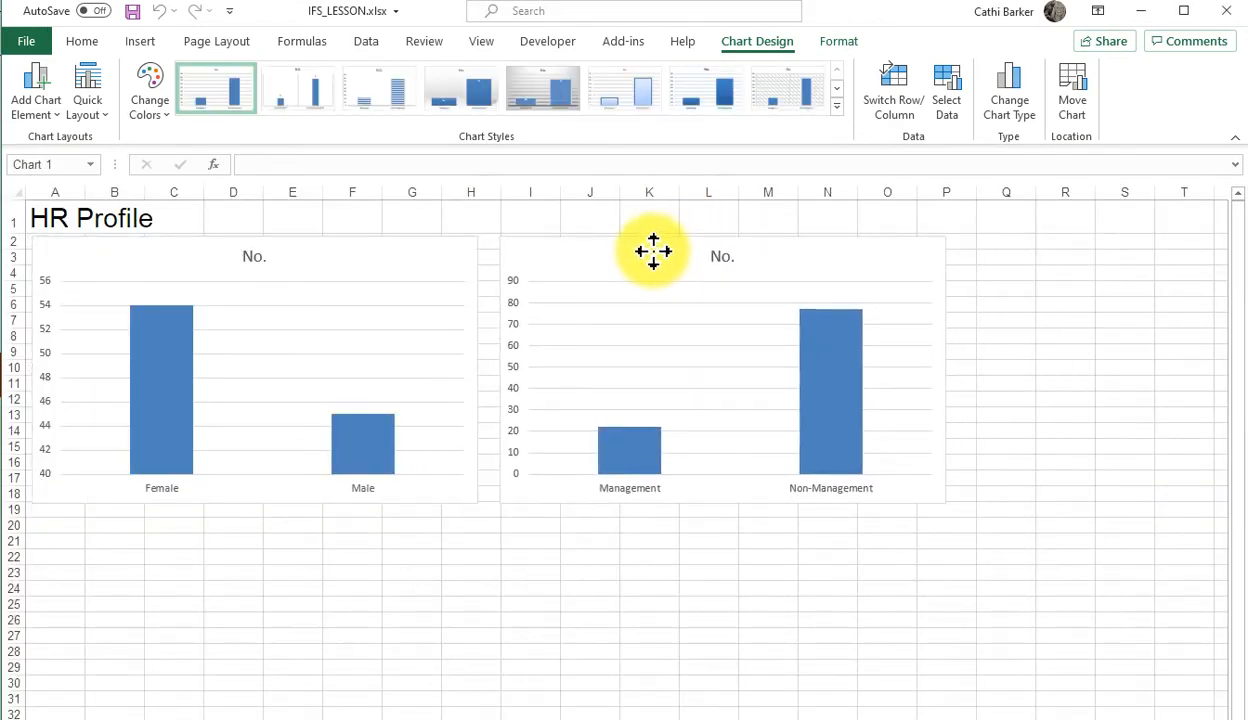
{"action": "mouse_move", "coordinate": [655, 249]}
{"action": "left_mouse_down"}
{"action": "mouse_move", "coordinate": [877, 312]}
{"action": "mouse_move", "coordinate": [669, 267]}
{"action": "mouse_move", "coordinate": [650, 251]}
{"action": "left_mouse_up"}
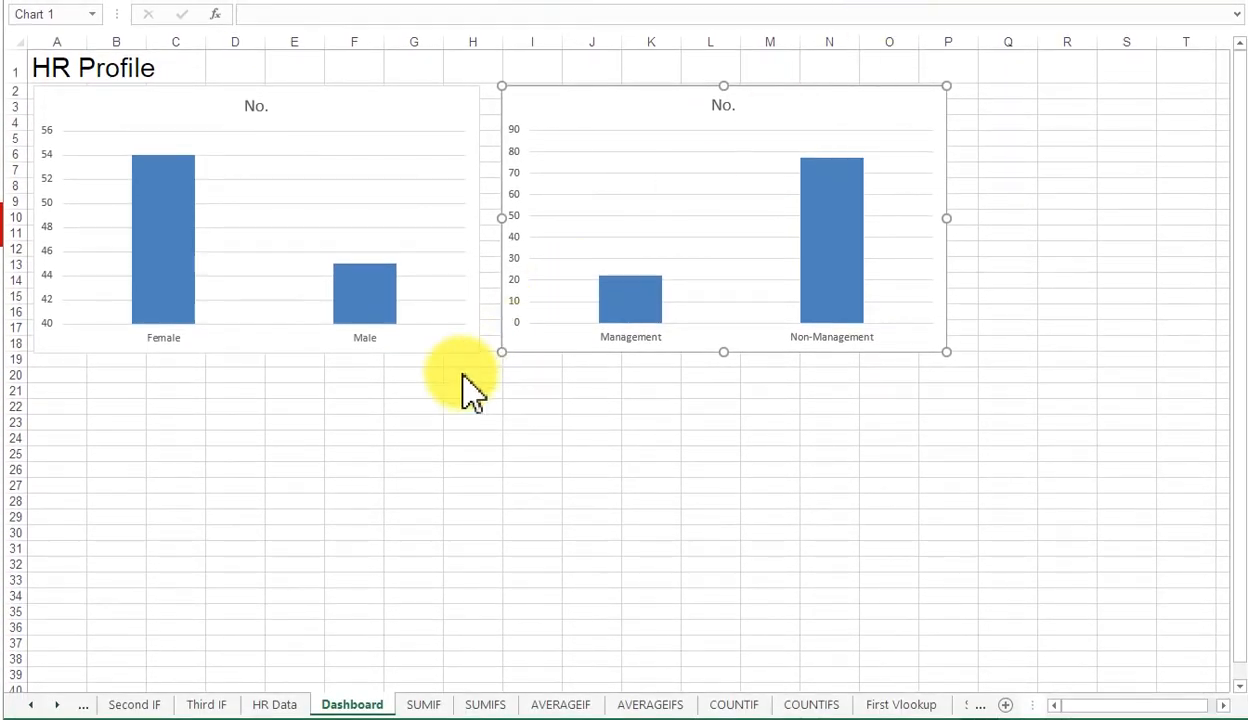
Create a column chart on its own sheet from the HR Data office table M10:N16.
{"action": "left_click", "coordinate": [274, 704]}
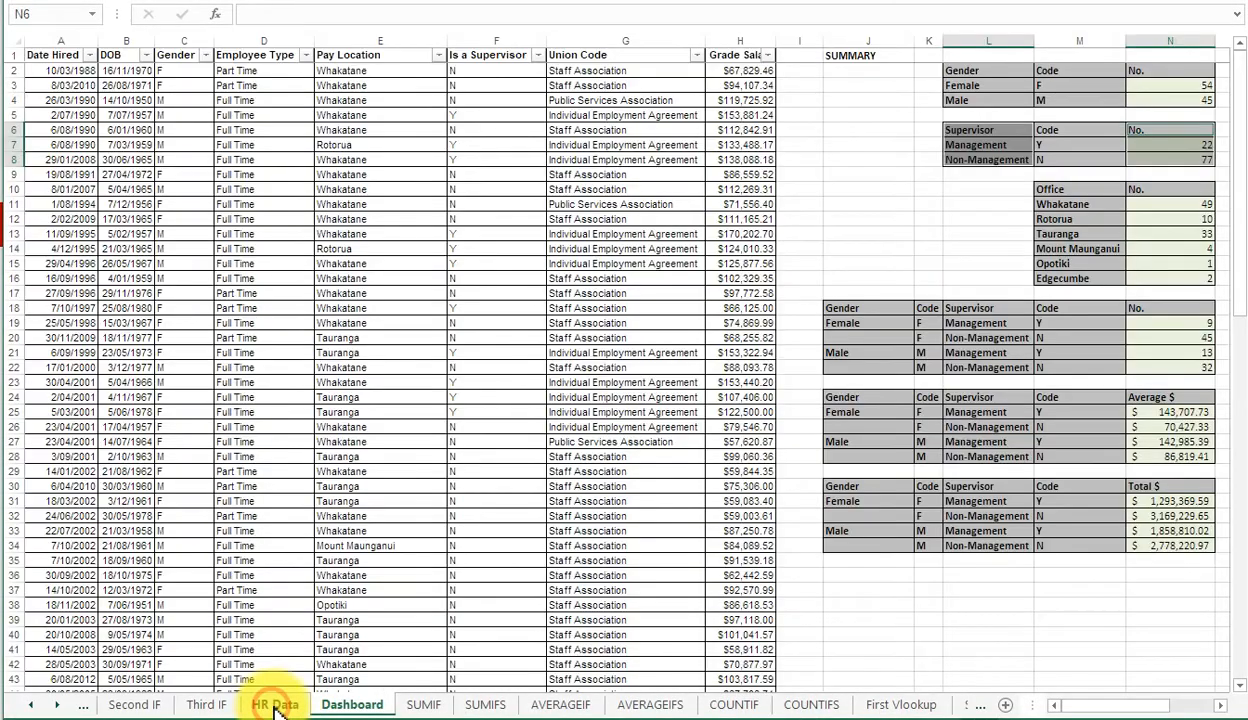
{"action": "left_click", "coordinate": [1072, 188]}
{"action": "left_click_drag", "start_coordinate": [1072, 188], "coordinate": [1158, 276]}
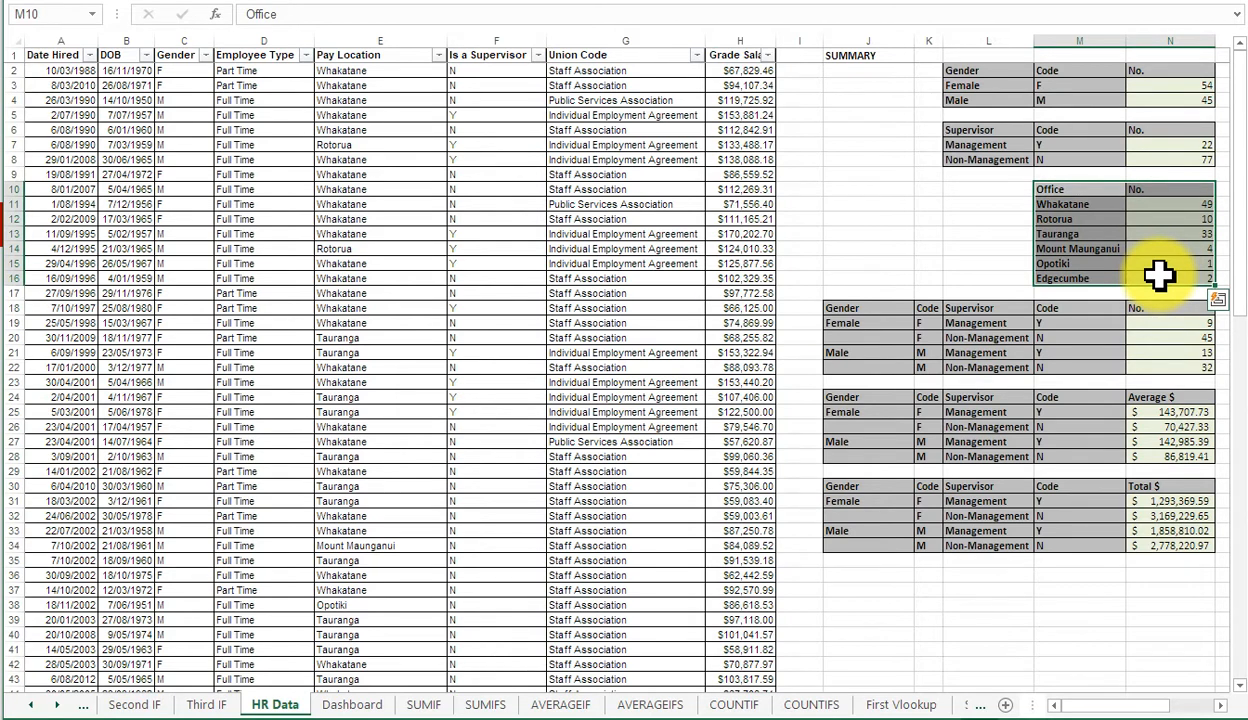
{"action": "key", "text": "F11"}
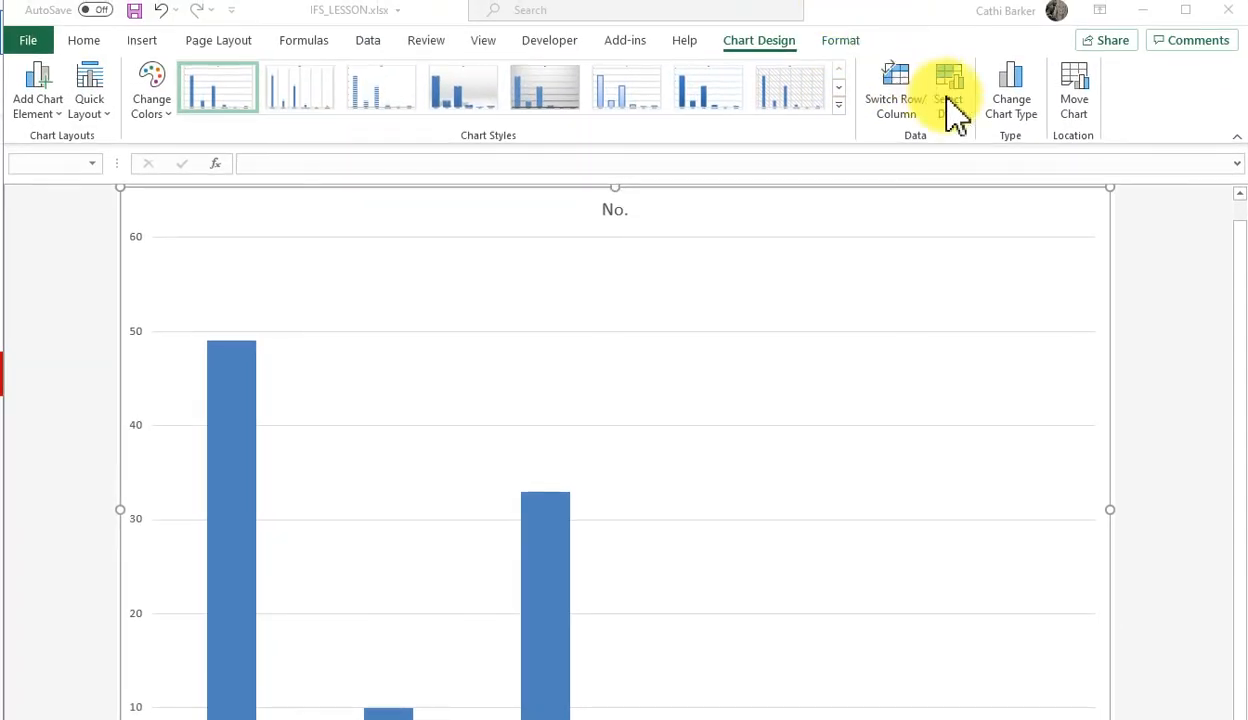
Move the office chart into the Dashboard sheet as an object and place it directly below the gender chart.
{"action": "left_click", "coordinate": [1082, 105]}
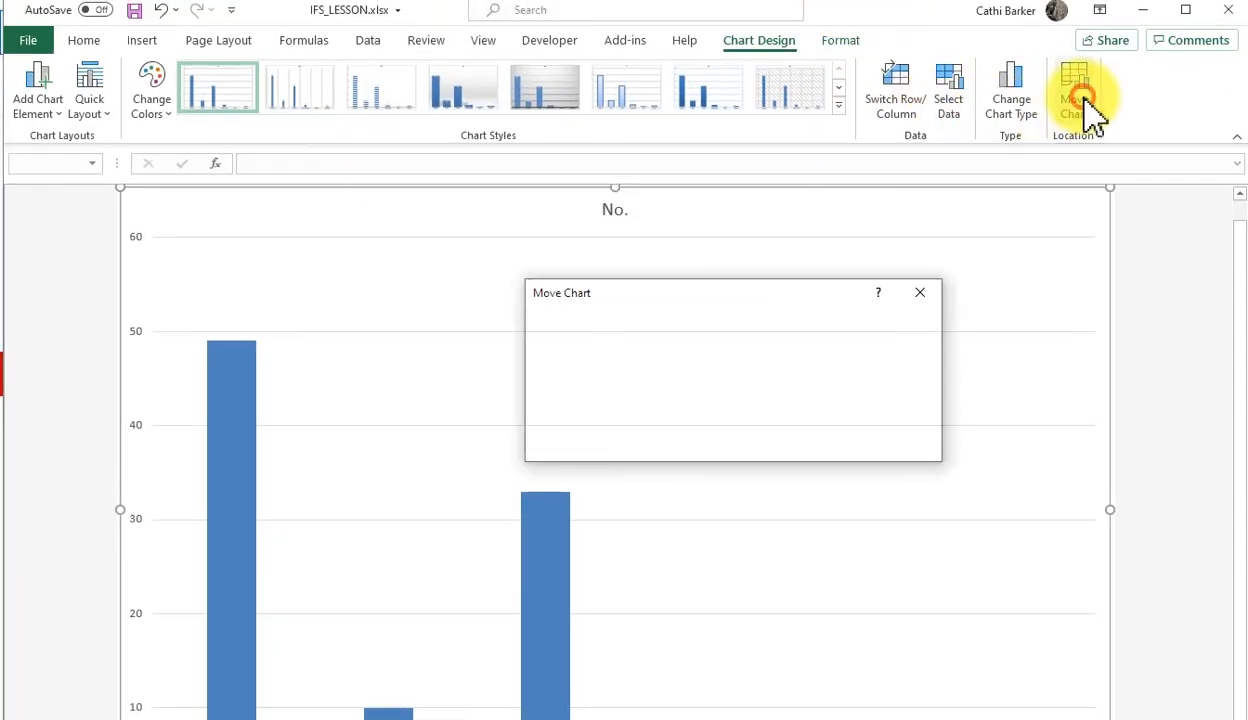
{"action": "left_click", "coordinate": [636, 403]}
{"action": "left_click", "coordinate": [926, 402]}
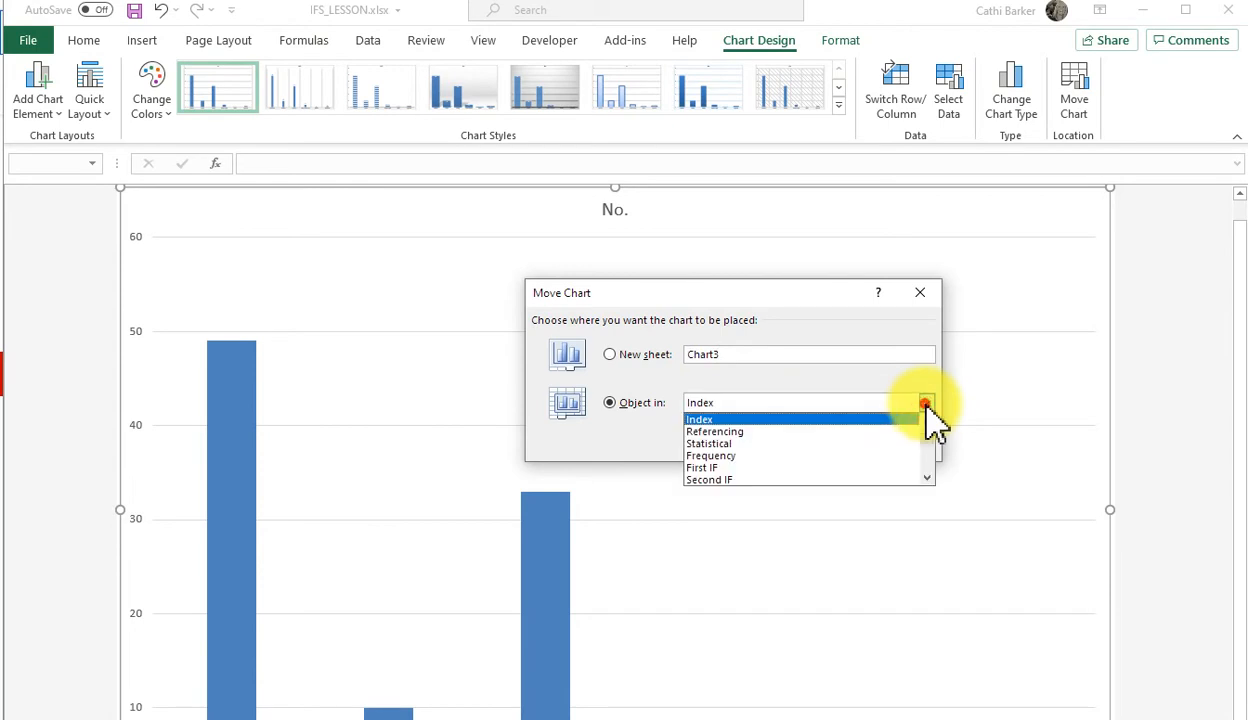
{"action": "left_click", "coordinate": [927, 479]}
{"action": "left_click", "coordinate": [927, 479]}
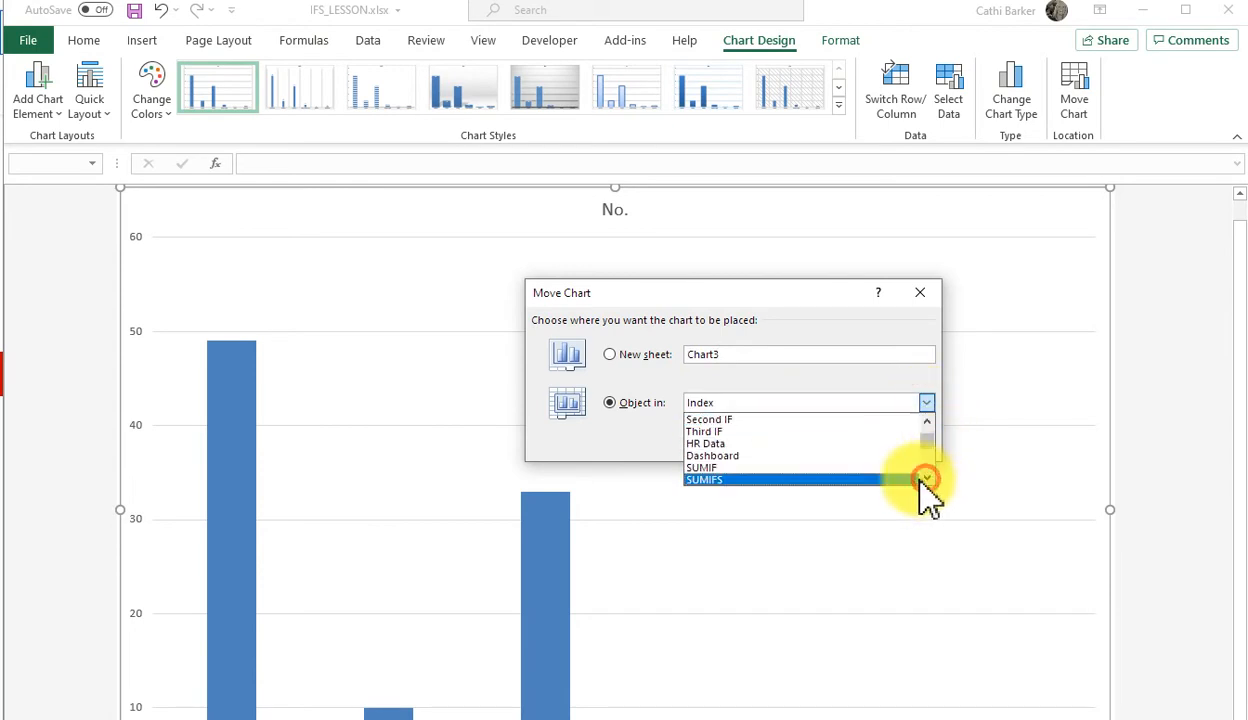
{"action": "left_click", "coordinate": [760, 453]}
{"action": "left_click", "coordinate": [830, 446]}
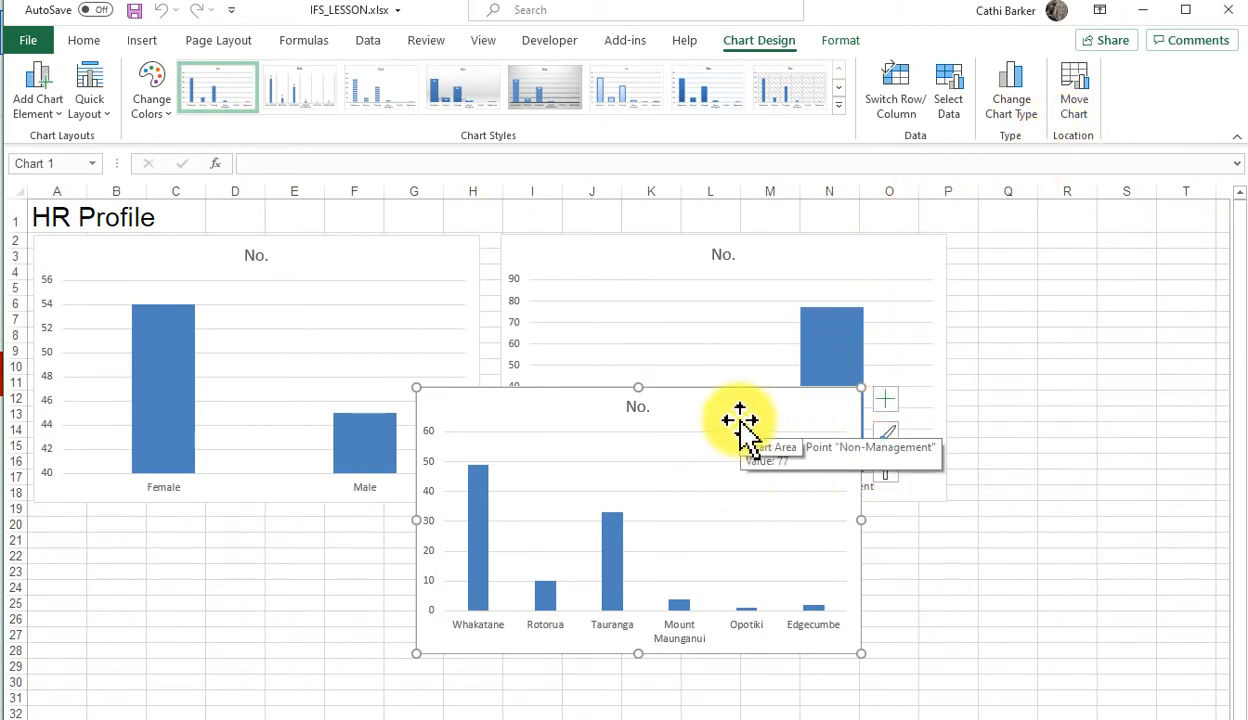
{"action": "left_click_drag", "start_coordinate": [741, 425], "coordinate": [358, 541]}
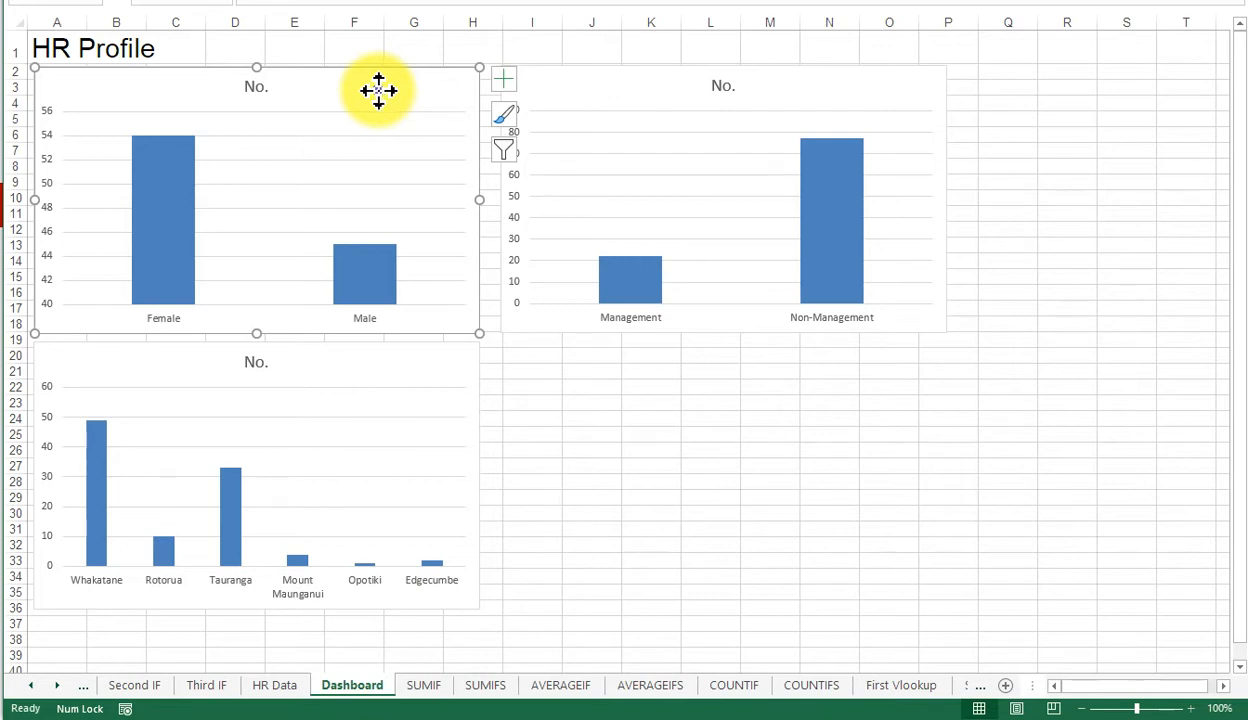
Change the gender chart's type to a Stacked Bar with female and male combined in a single bar.
{"action": "right_click", "coordinate": [378, 90]}
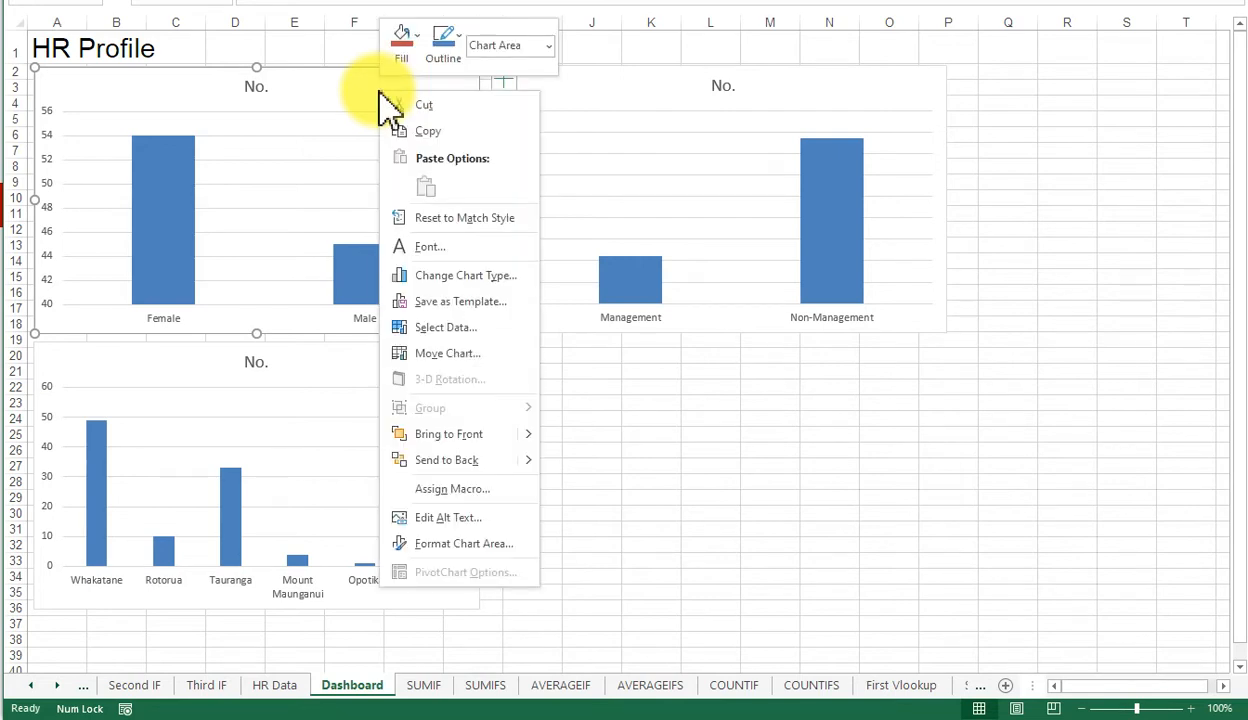
{"action": "left_click", "coordinate": [450, 275]}
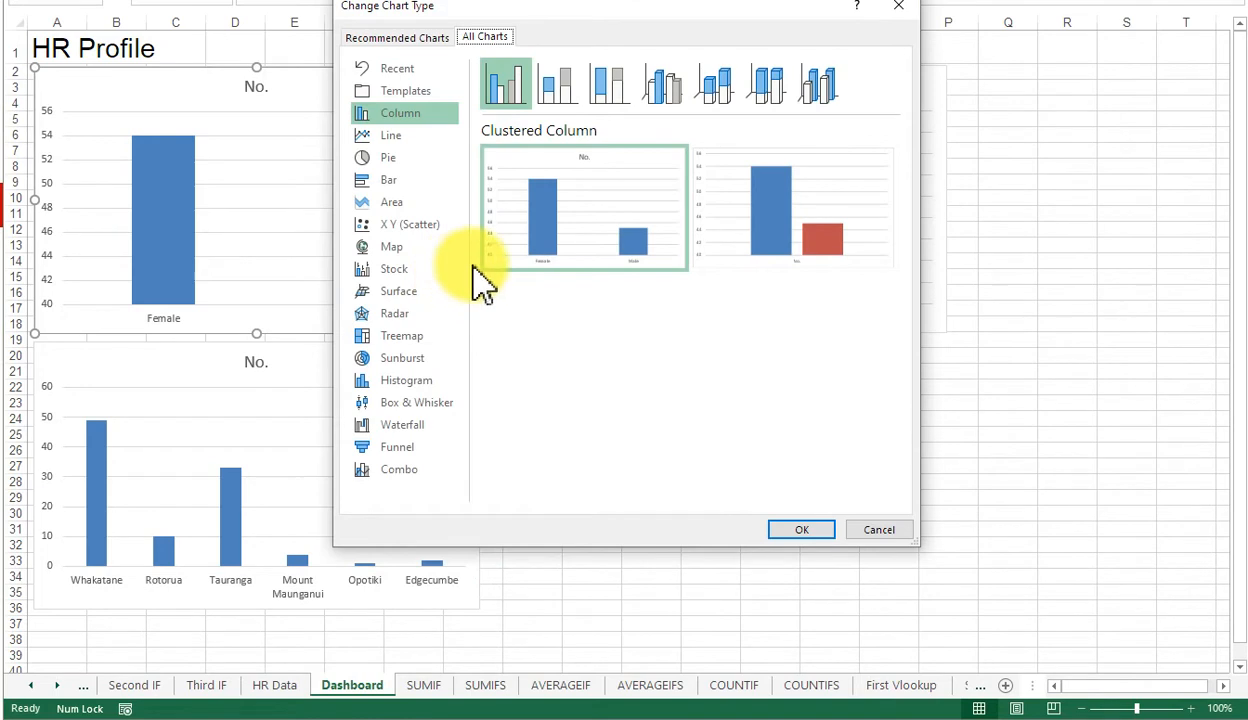
{"action": "left_click", "coordinate": [404, 184]}
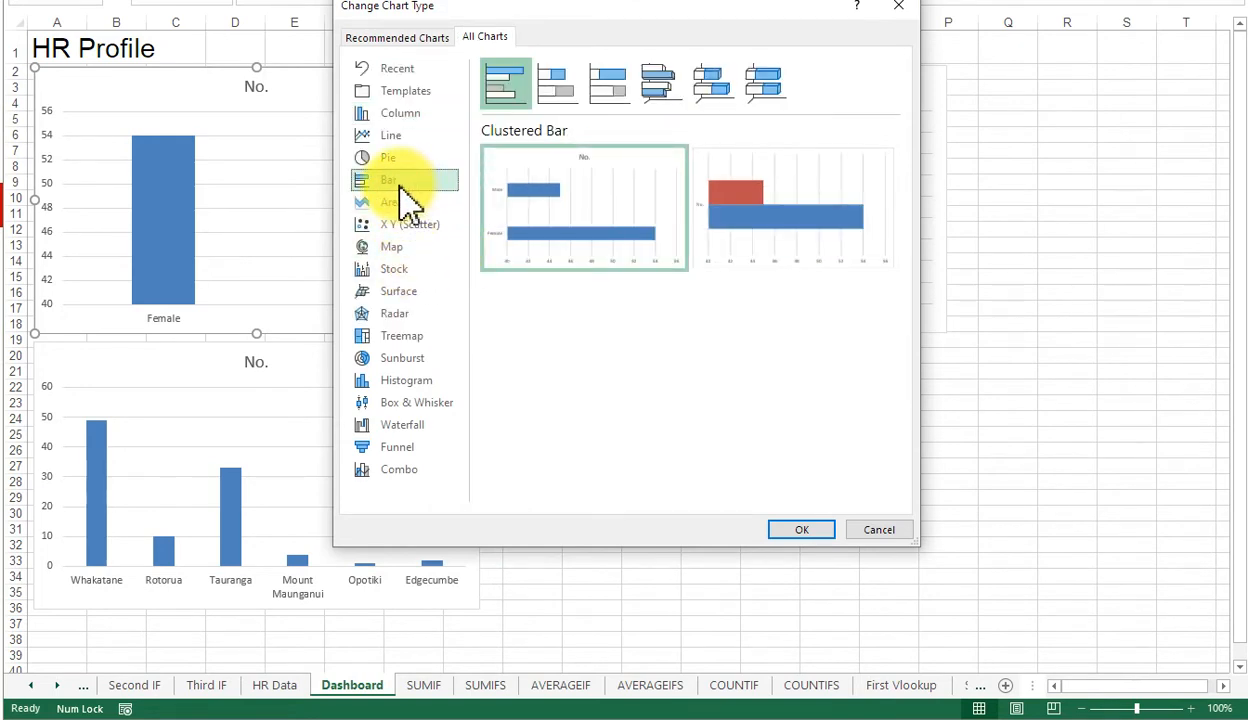
{"action": "left_click", "coordinate": [566, 80]}
{"action": "mouse_move", "coordinate": [780, 262]}
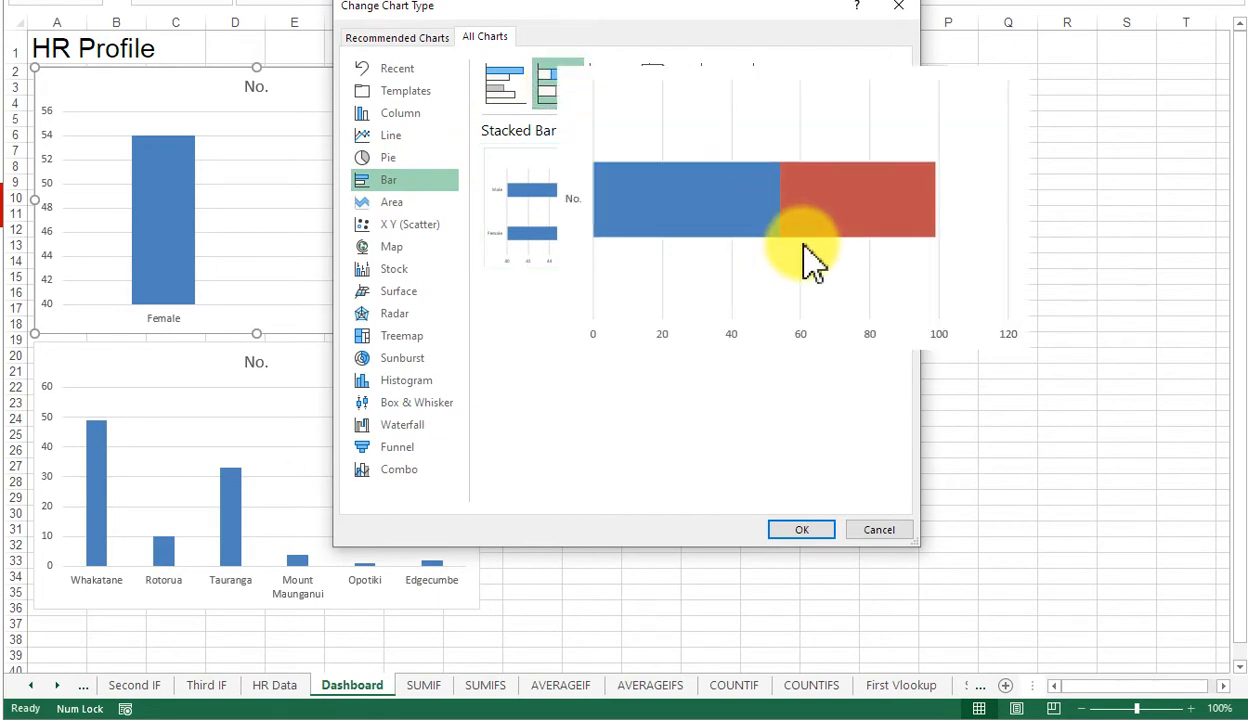
{"action": "left_click", "coordinate": [810, 529]}
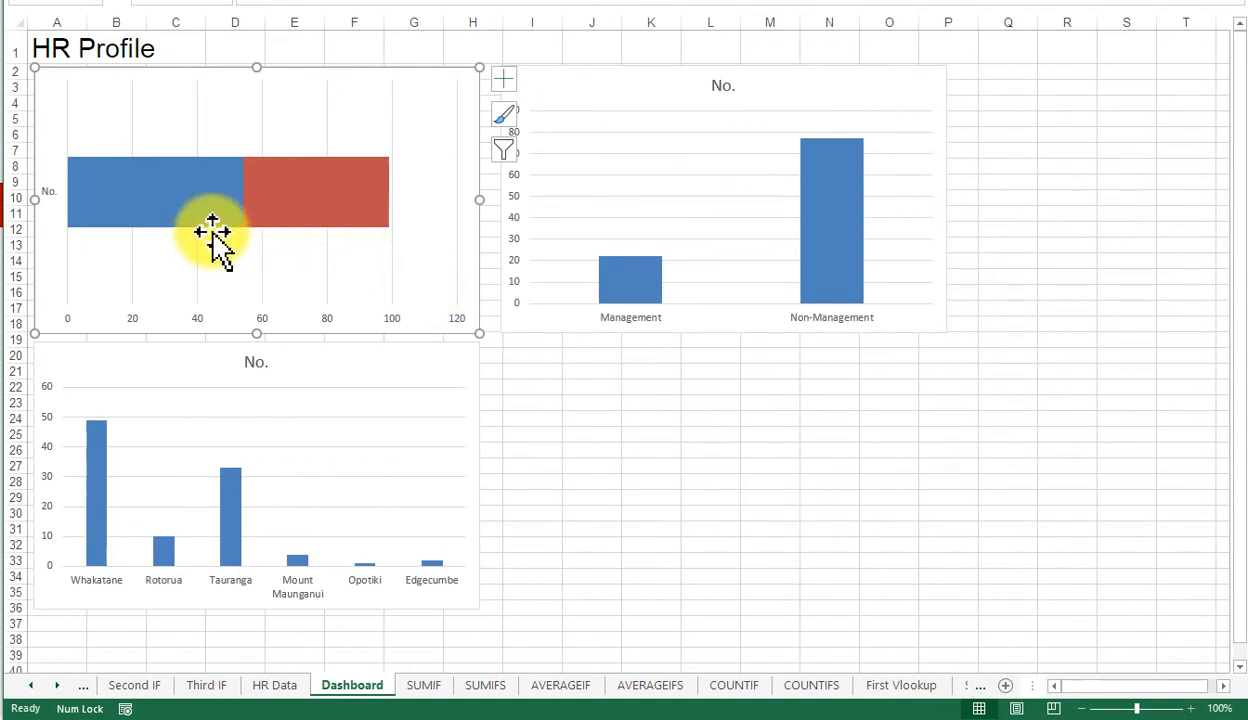
Try several chart styles on the gender chart, including the dark one, and settle on the first plain white style.
{"action": "mouse_move", "coordinate": [267, 216]}
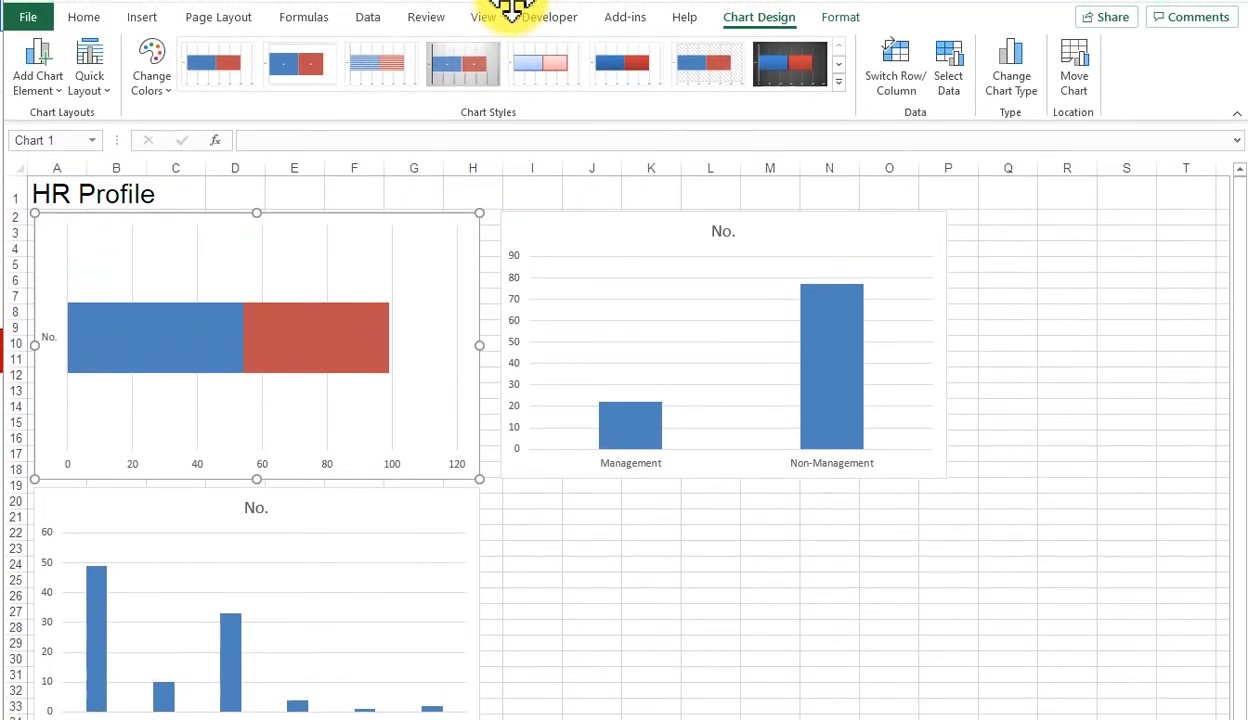
{"action": "left_click", "coordinate": [303, 78]}
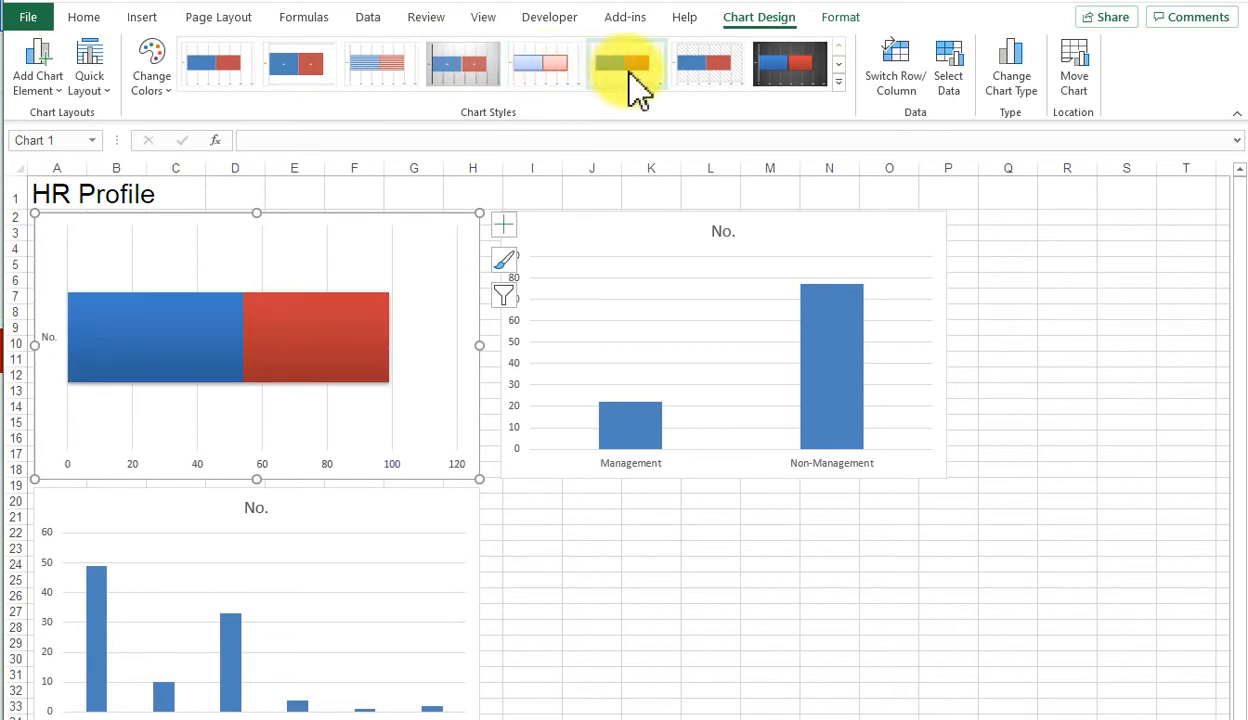
{"action": "left_click", "coordinate": [791, 75]}
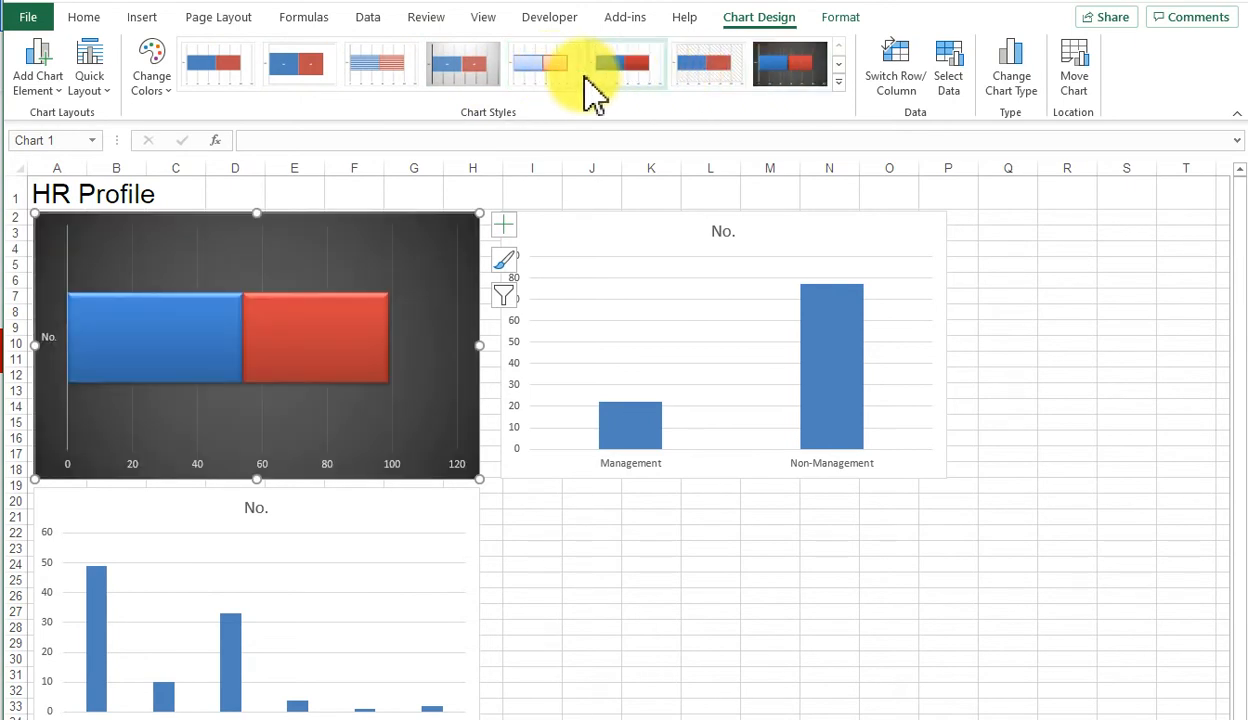
{"action": "left_click", "coordinate": [222, 72]}
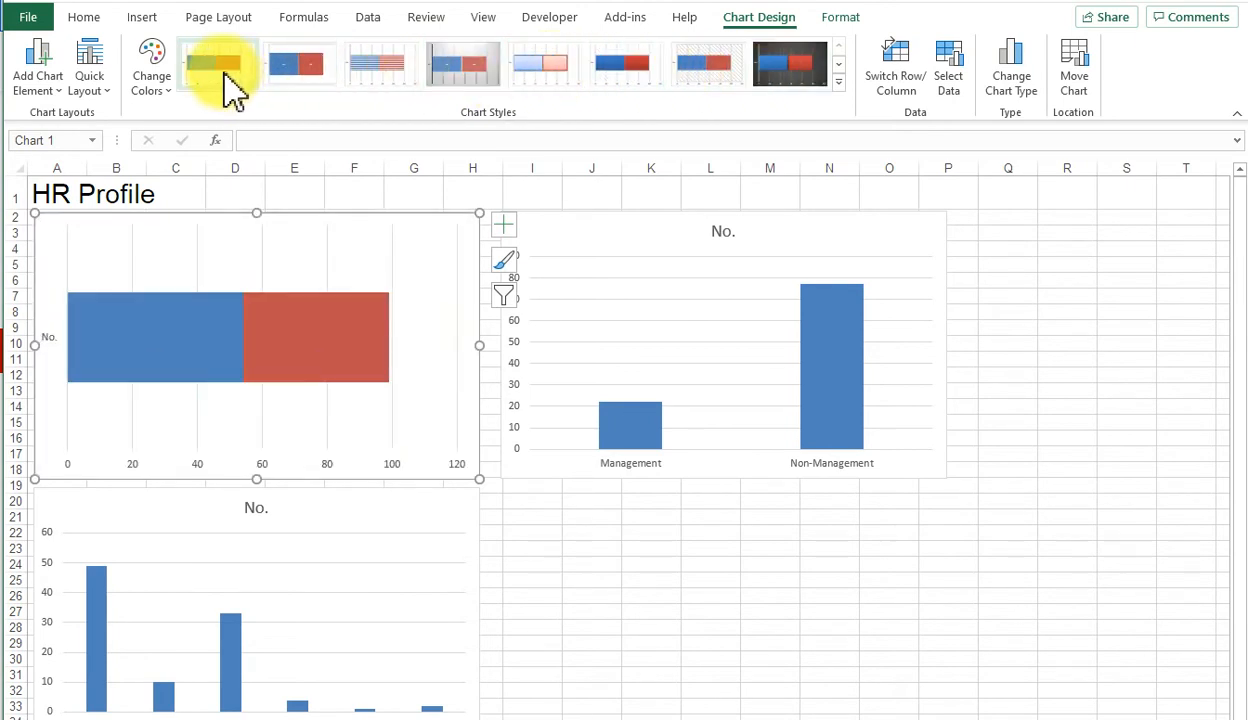
Apply a quick layout with chart title, axis titles and series name and value labels to the gender chart, and delete its vertical axis title.
{"action": "left_click", "coordinate": [85, 92]}
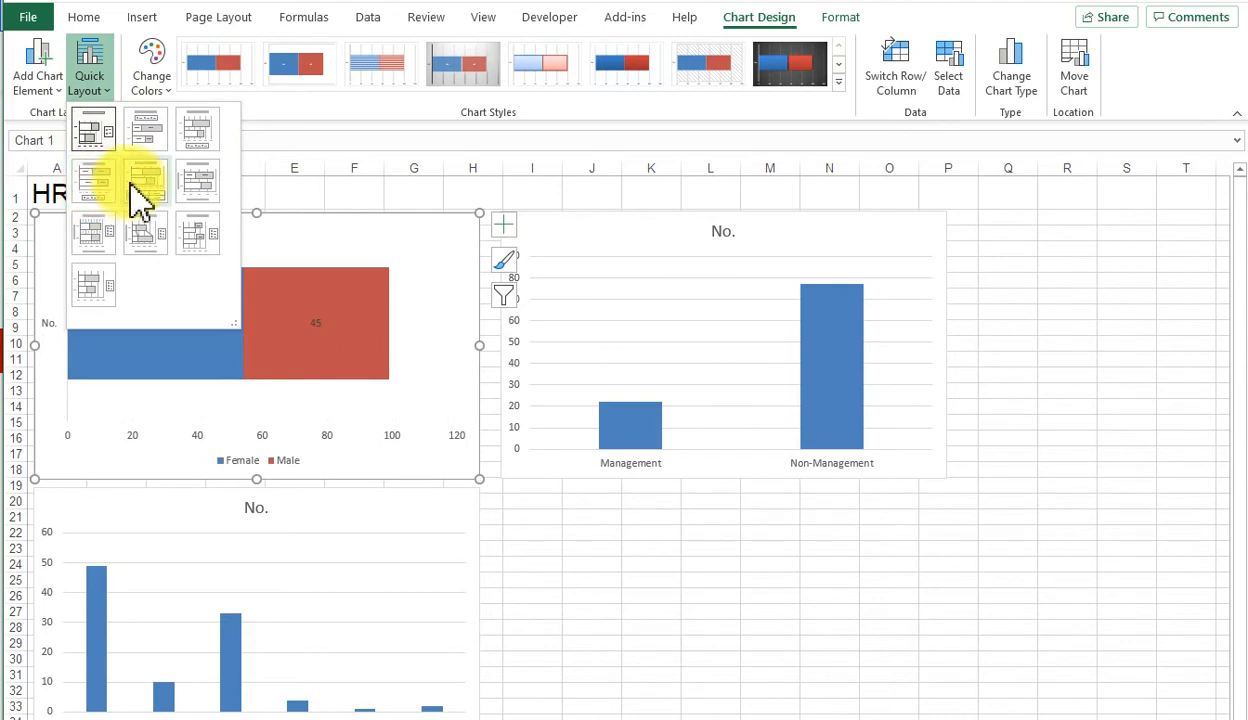
{"action": "left_click", "coordinate": [201, 186]}
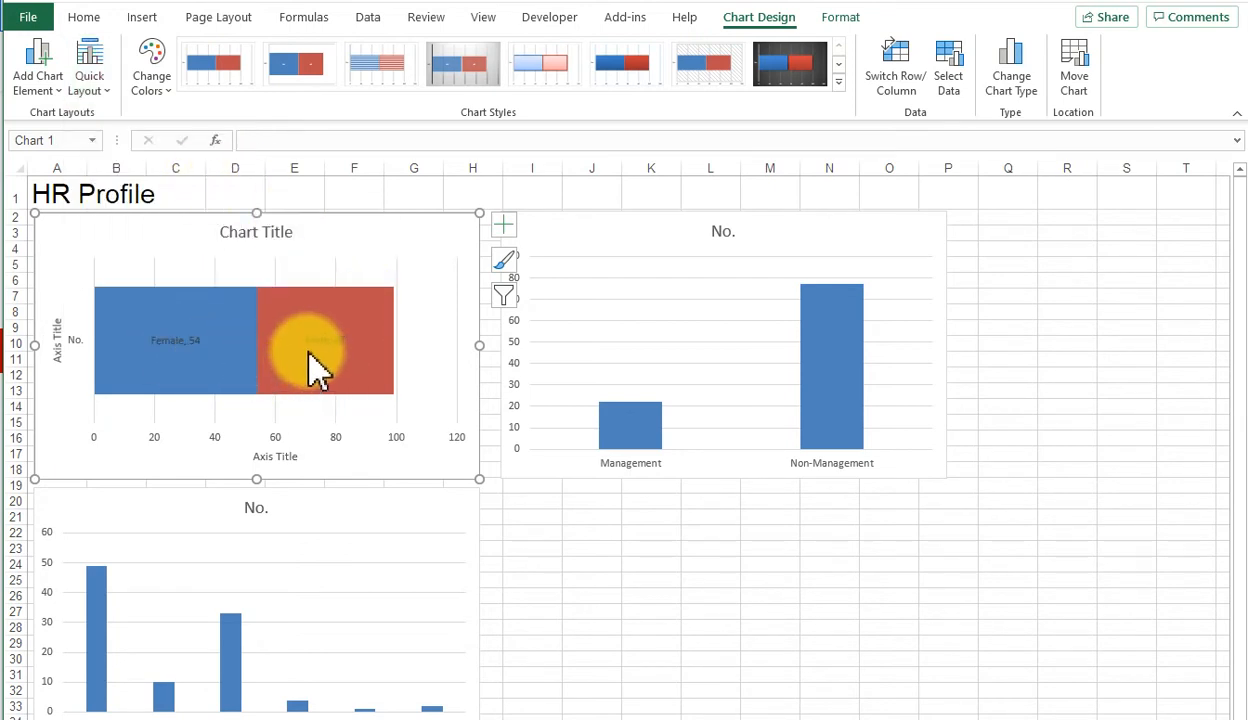
{"action": "mouse_move", "coordinate": [368, 358]}
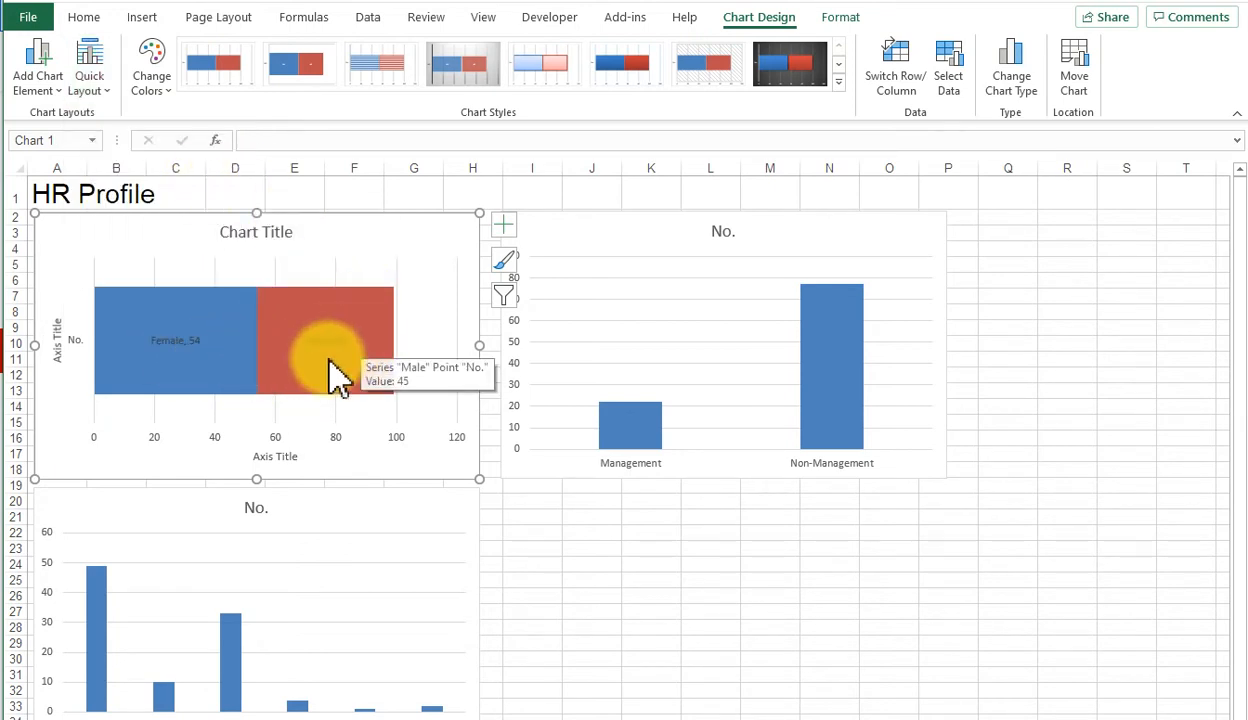
{"action": "left_click", "coordinate": [56, 340]}
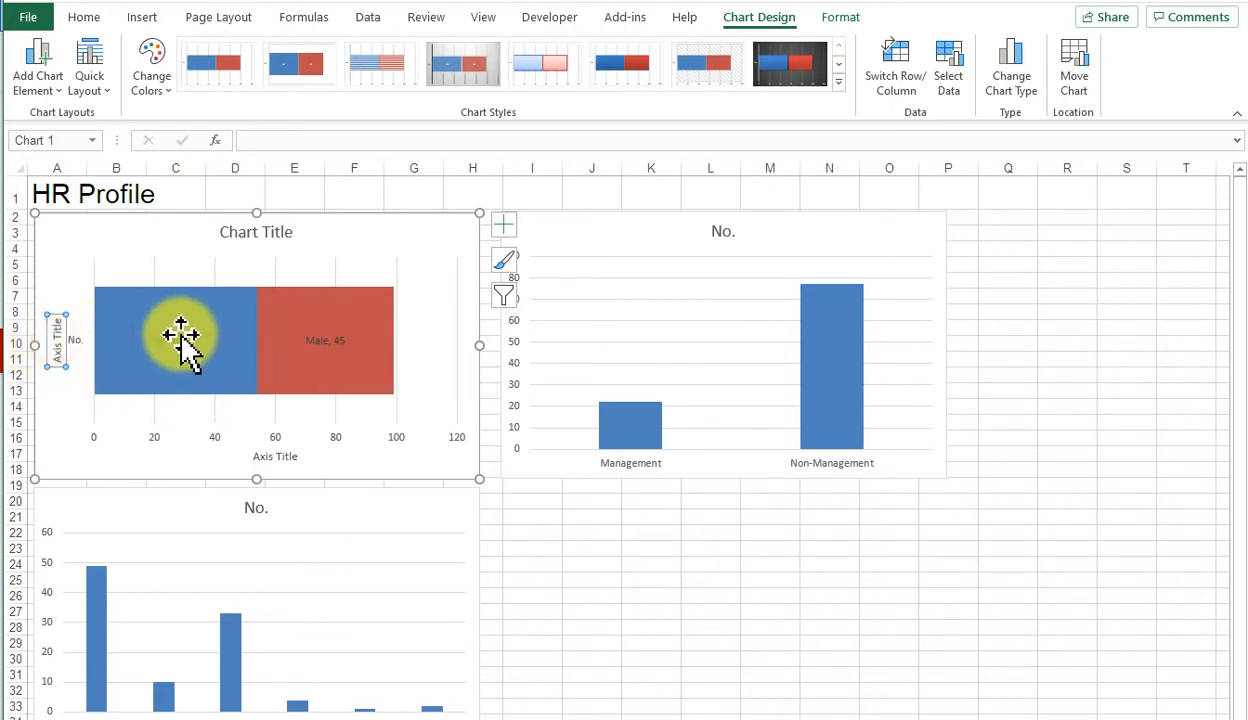
{"action": "key", "text": "Delete"}
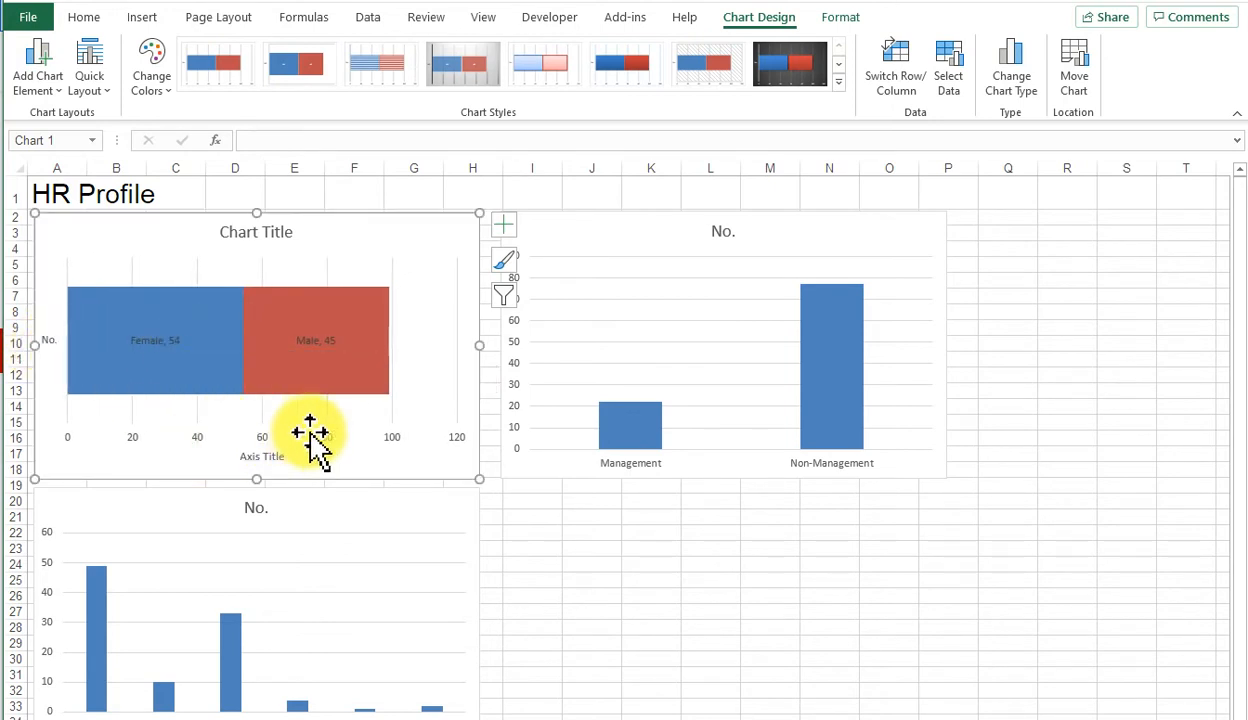
Rename the gender chart's title to Gender Profile.
{"action": "left_click", "coordinate": [262, 238]}
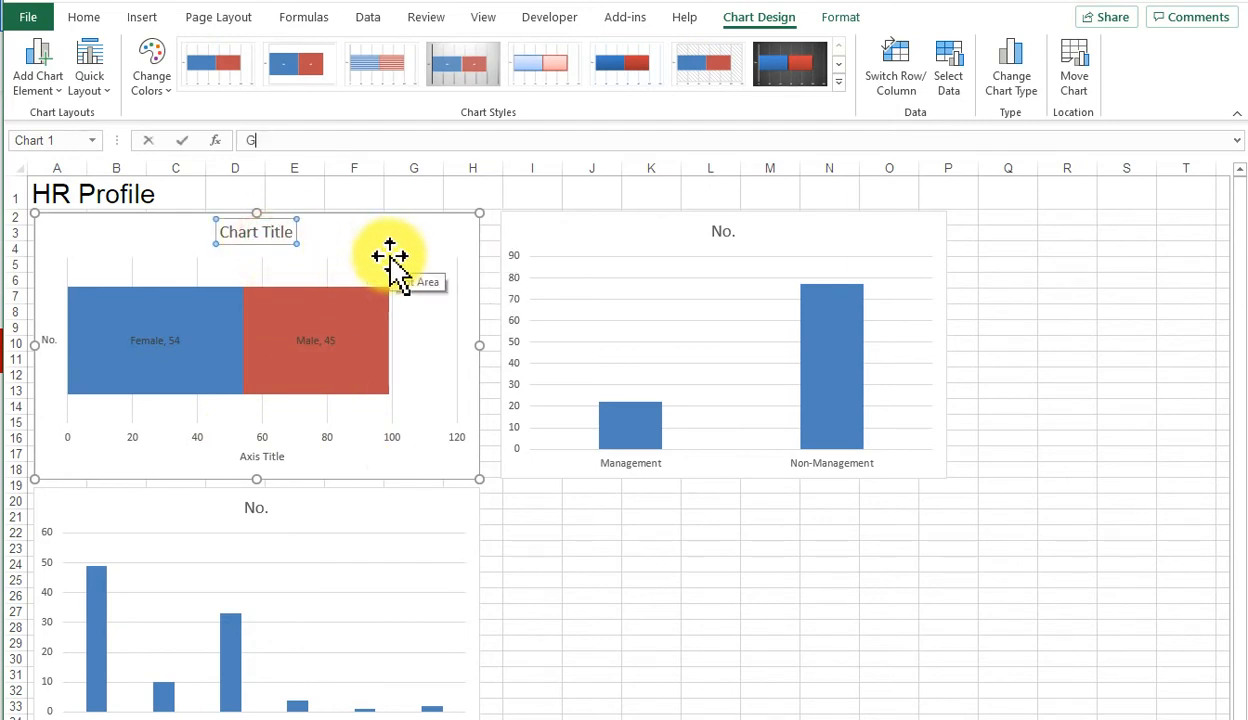
{"action": "type", "text": "Gene"}
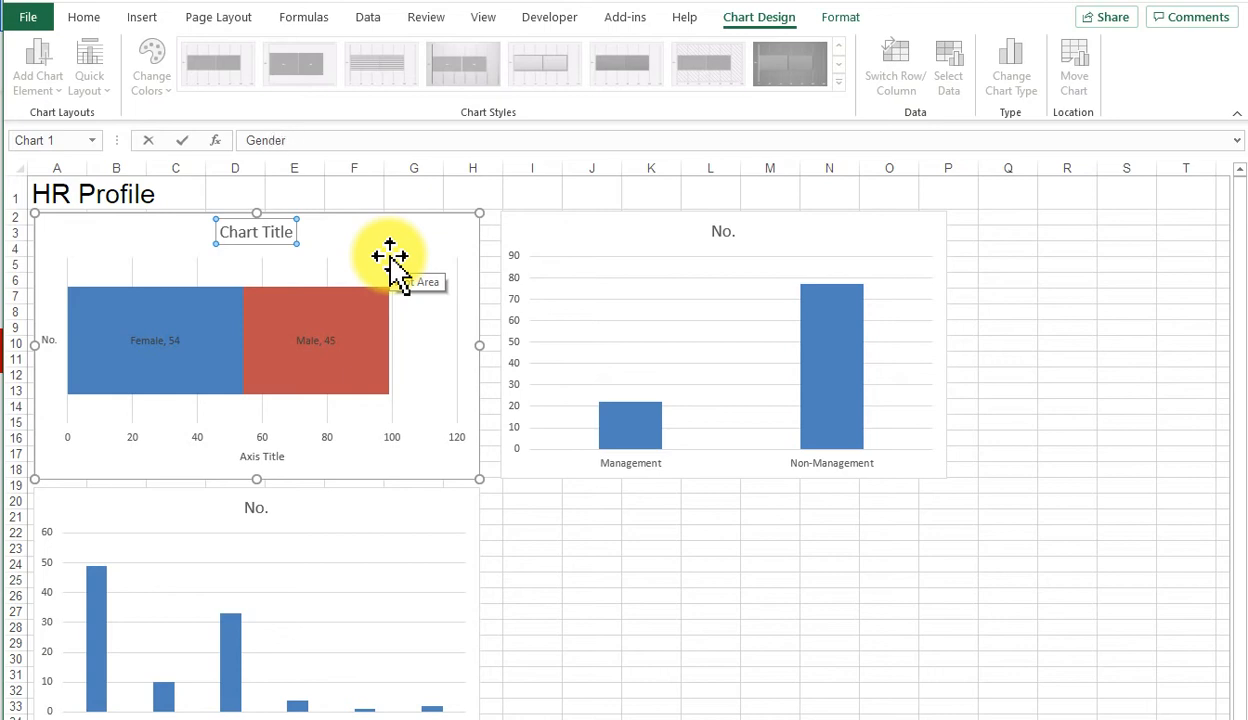
{"action": "key", "text": "Return"}
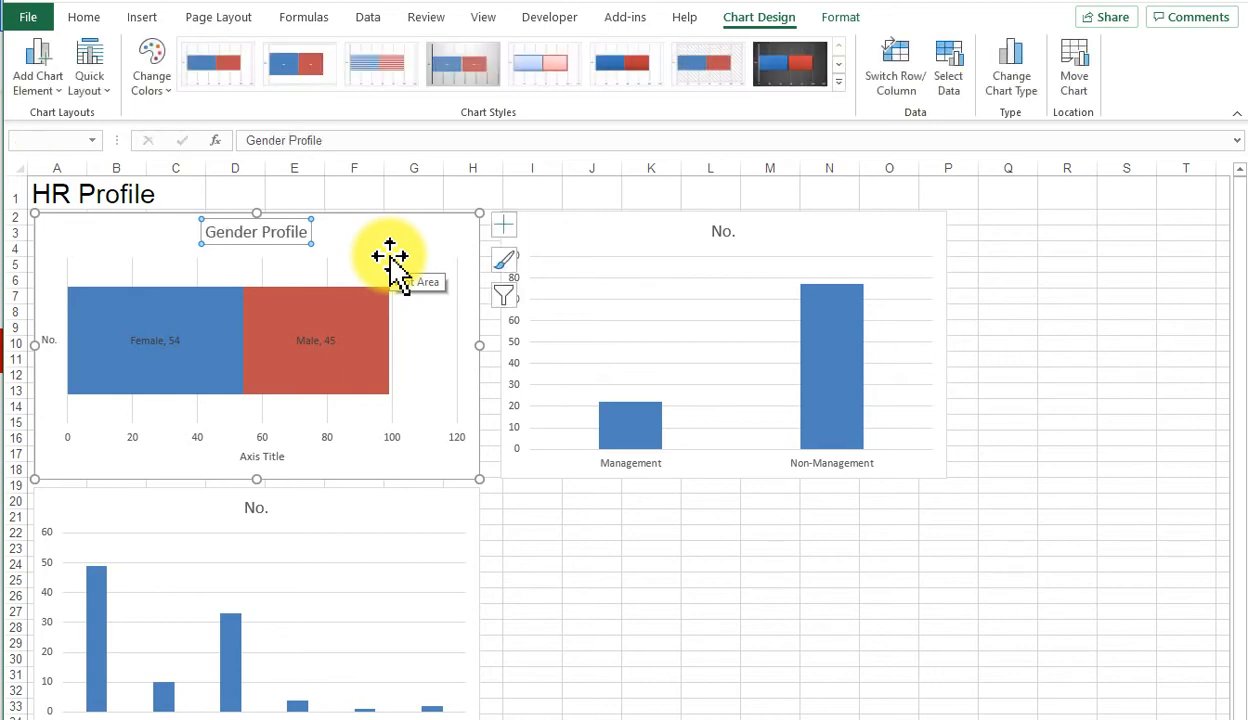
Delete the gender chart's horizontal axis title and shorten the chart so it ends at about row 12.
{"action": "left_click", "coordinate": [263, 457]}
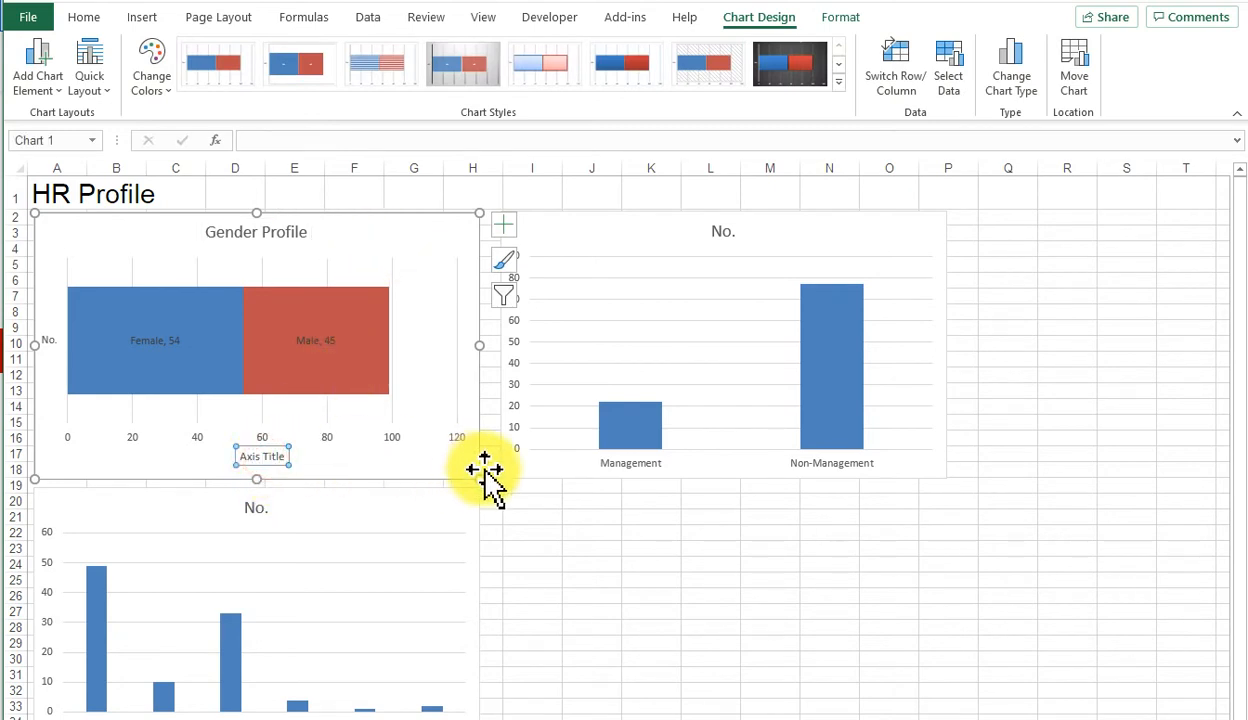
{"action": "key", "text": "Delete"}
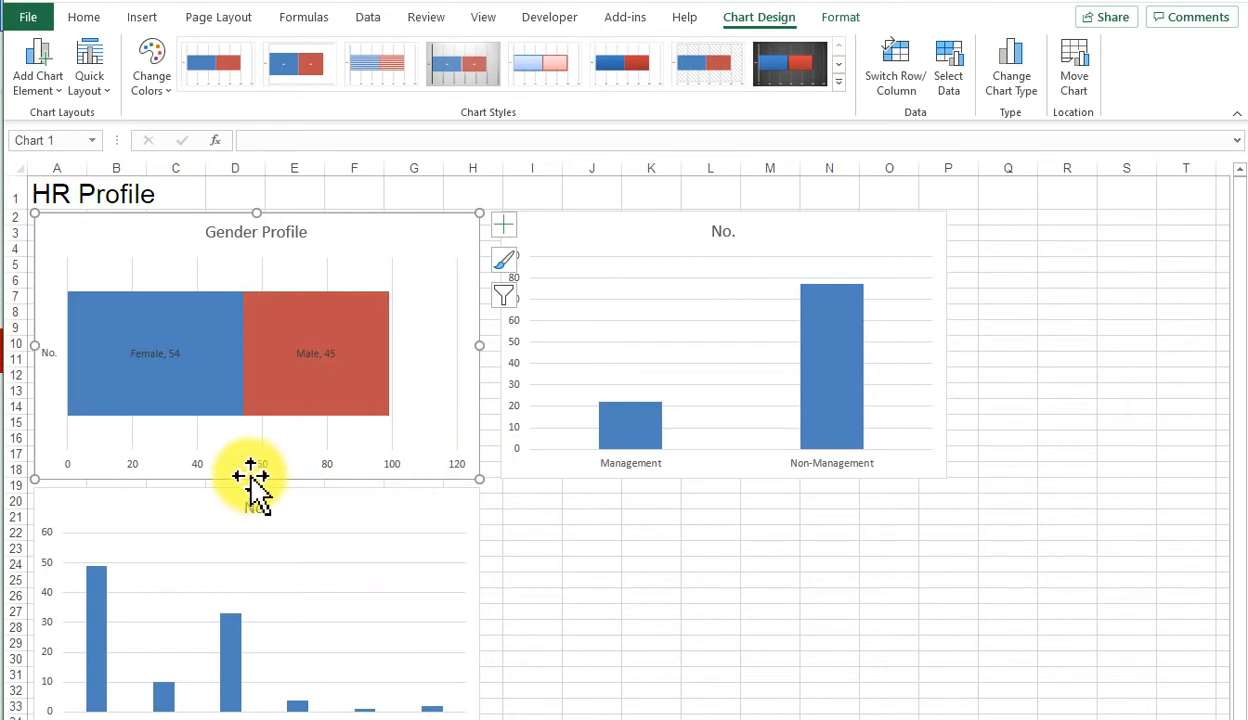
{"action": "left_click_drag", "start_coordinate": [257, 479], "coordinate": [256, 387]}
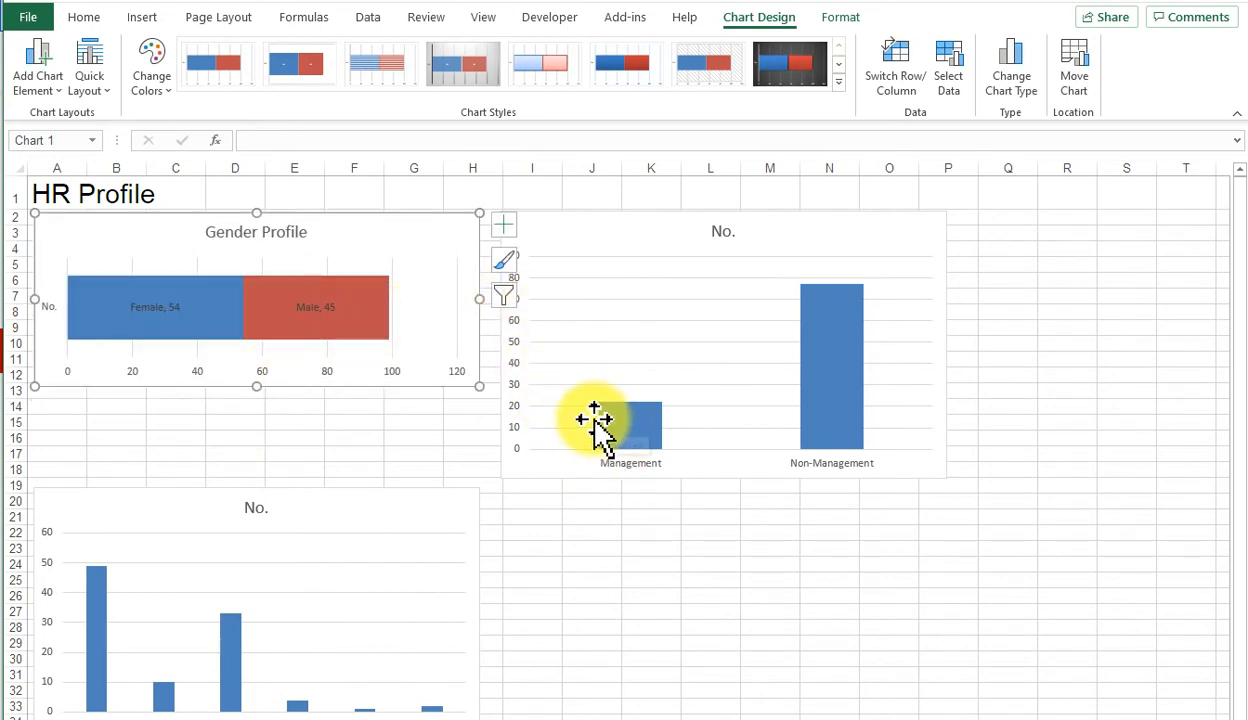
Rename the title of the management and non-management chart to Management Profile.
{"action": "left_click", "coordinate": [665, 230]}
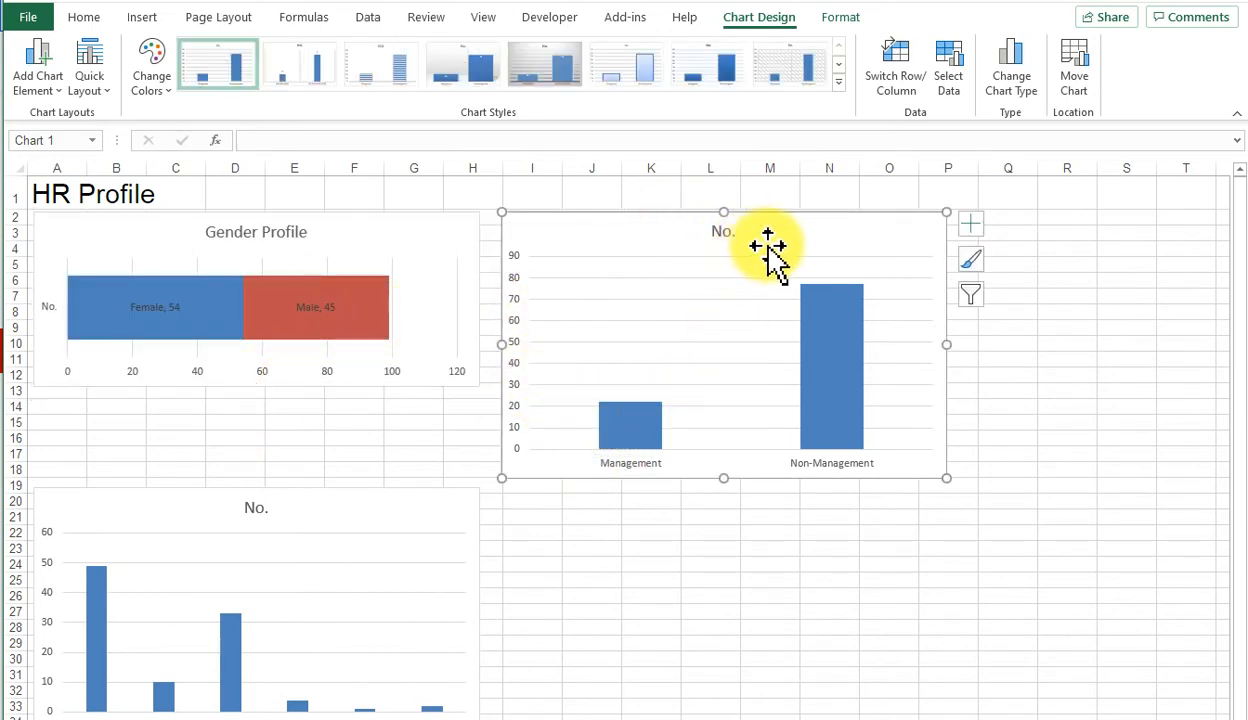
{"action": "left_click", "coordinate": [720, 231]}
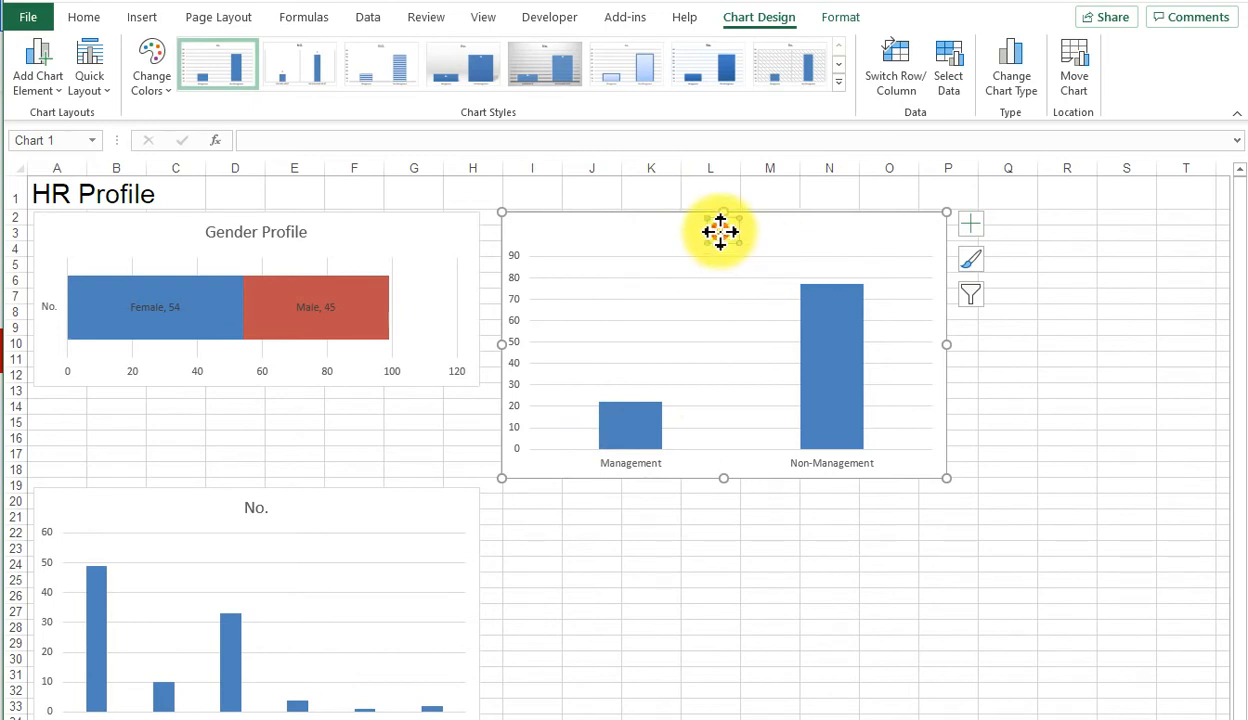
{"action": "type", "text": "Management Profile"}
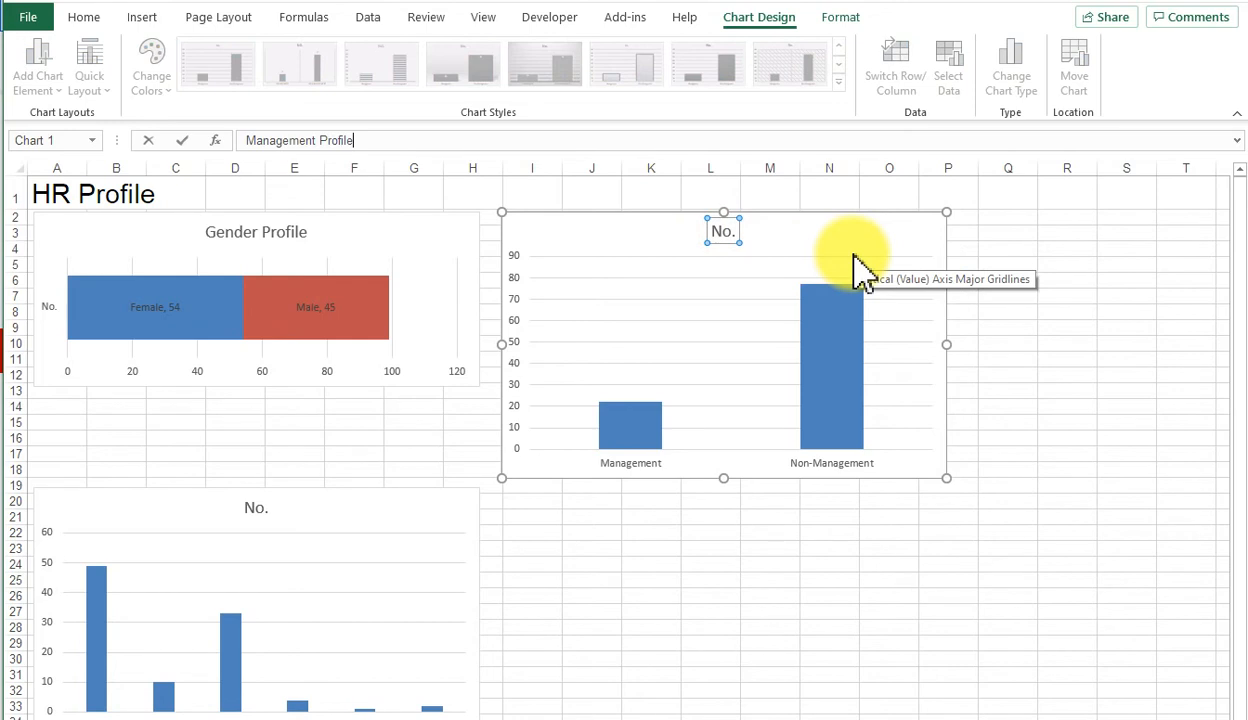
{"action": "key", "text": "Return"}
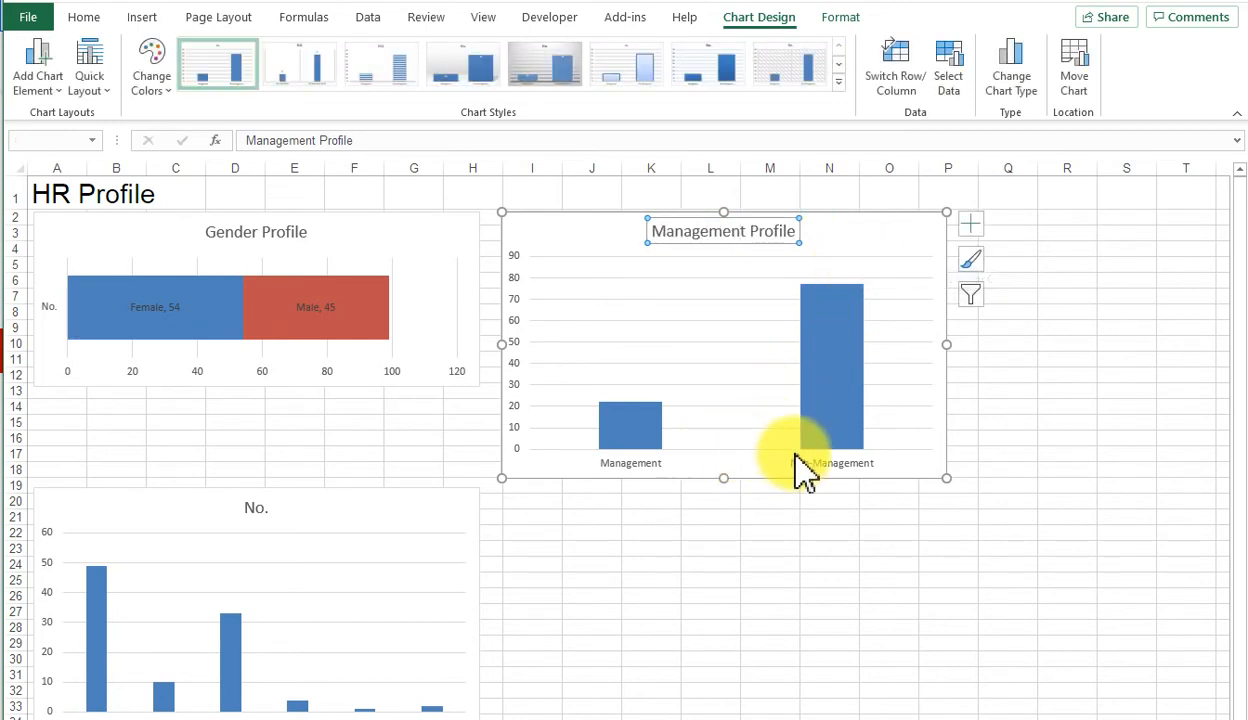
Change the Management Profile chart's type to 3-D Pie.
{"action": "left_click", "coordinate": [869, 243]}
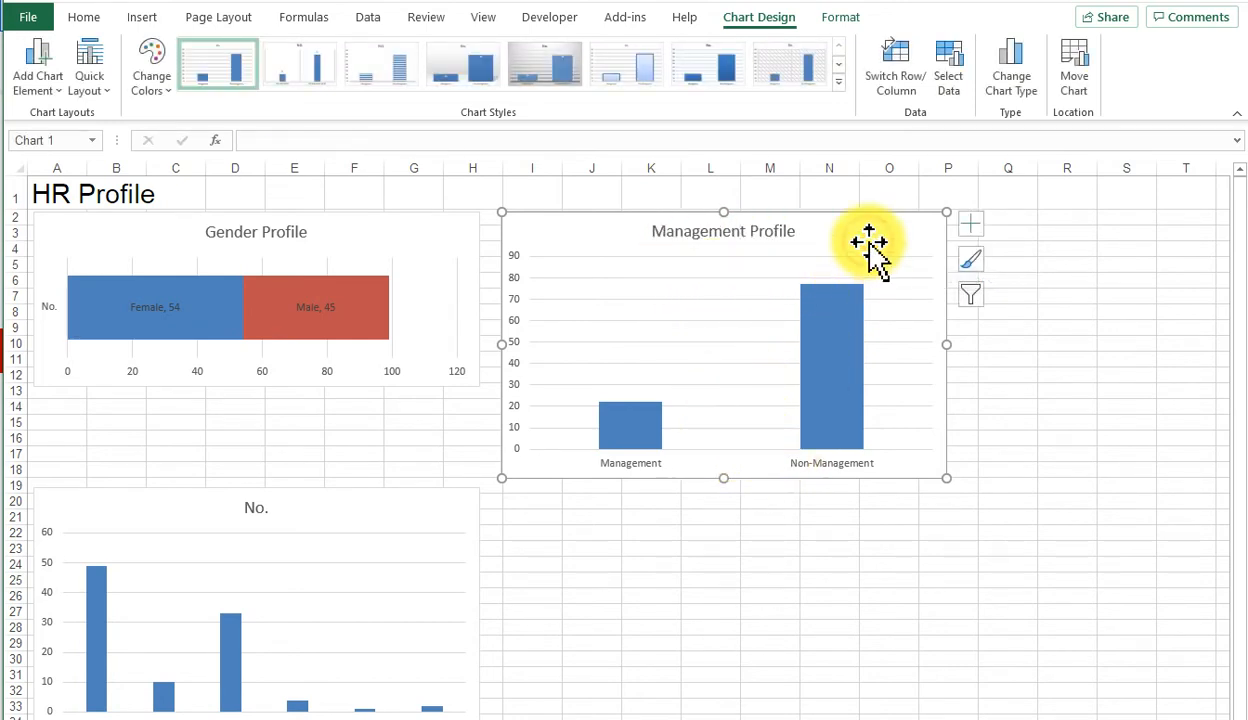
{"action": "right_click", "coordinate": [838, 246]}
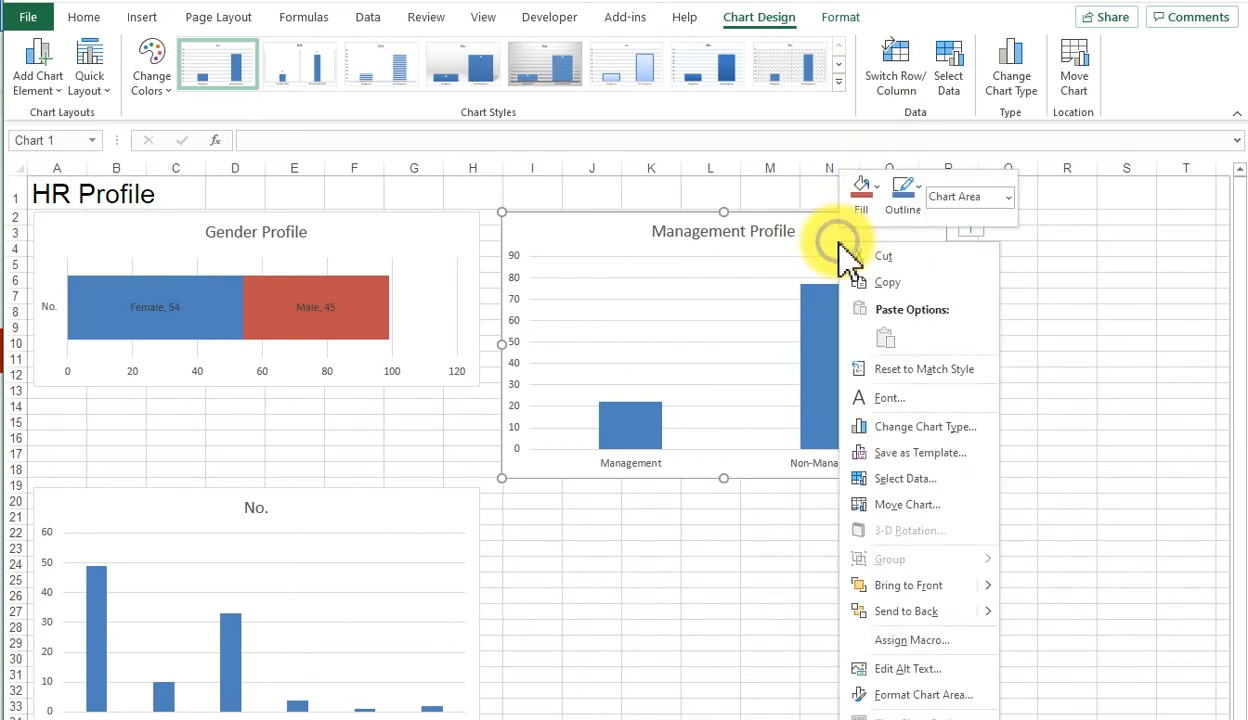
{"action": "left_click", "coordinate": [920, 427]}
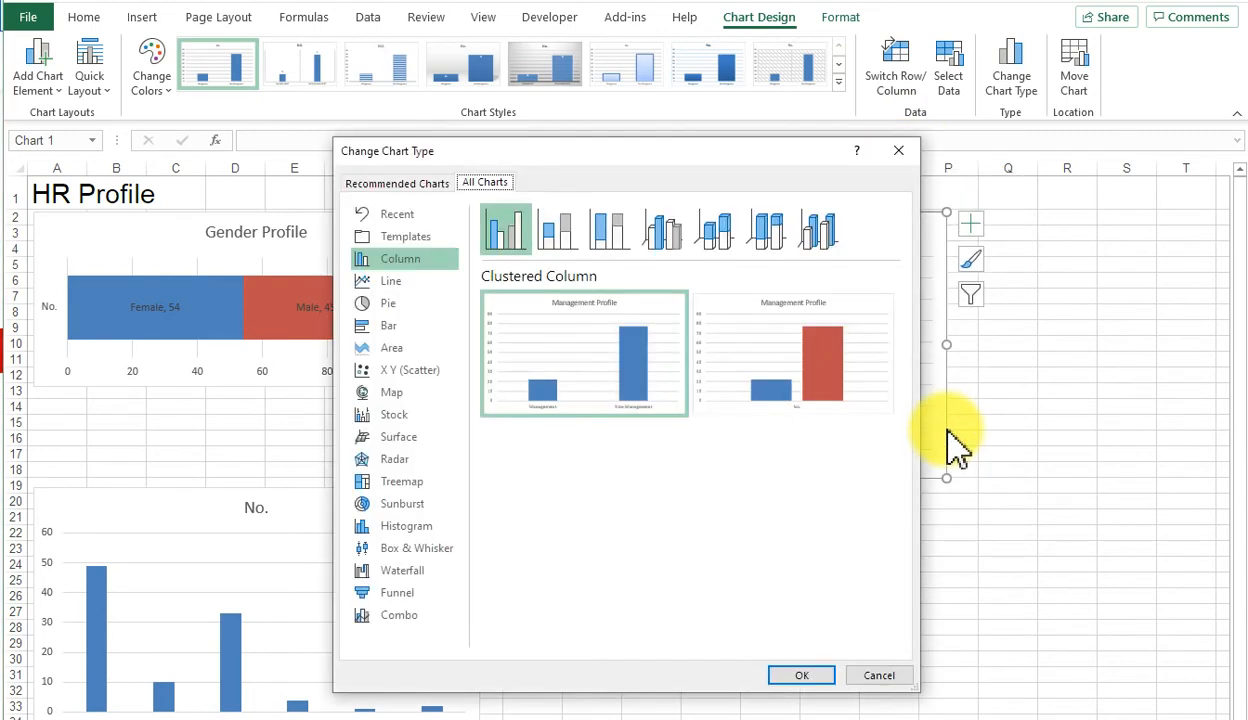
{"action": "left_click", "coordinate": [413, 305]}
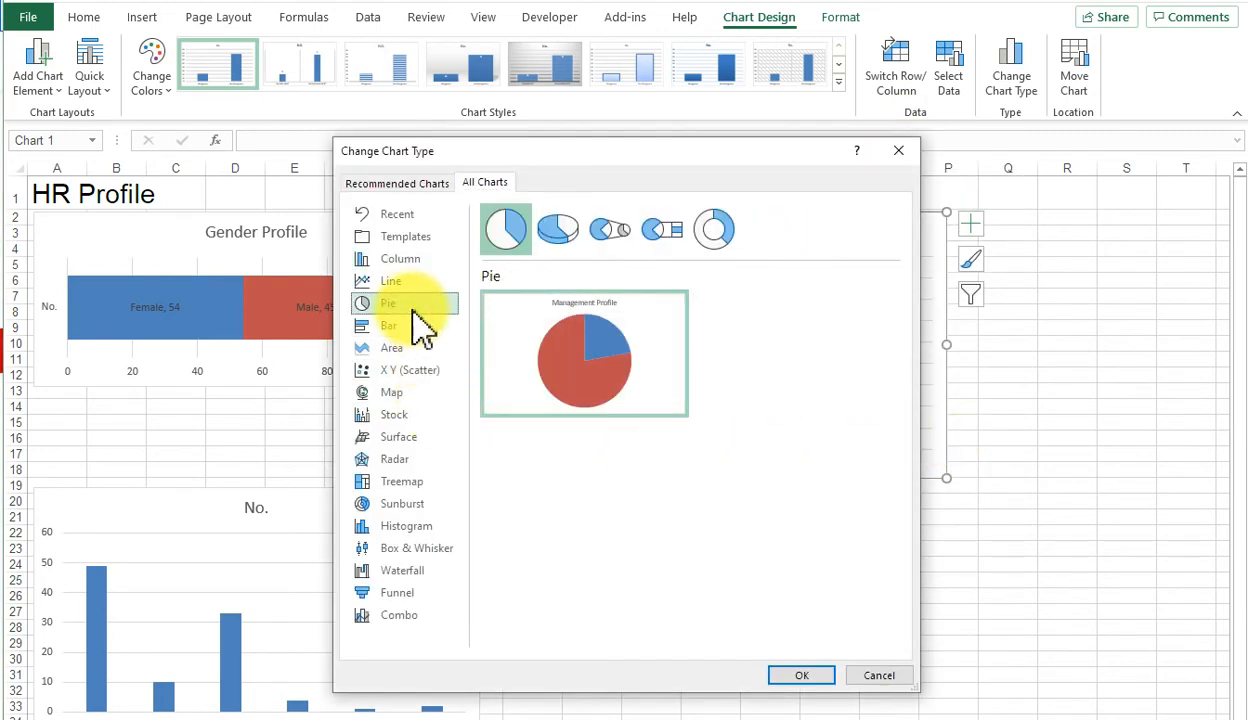
{"action": "left_click", "coordinate": [554, 233]}
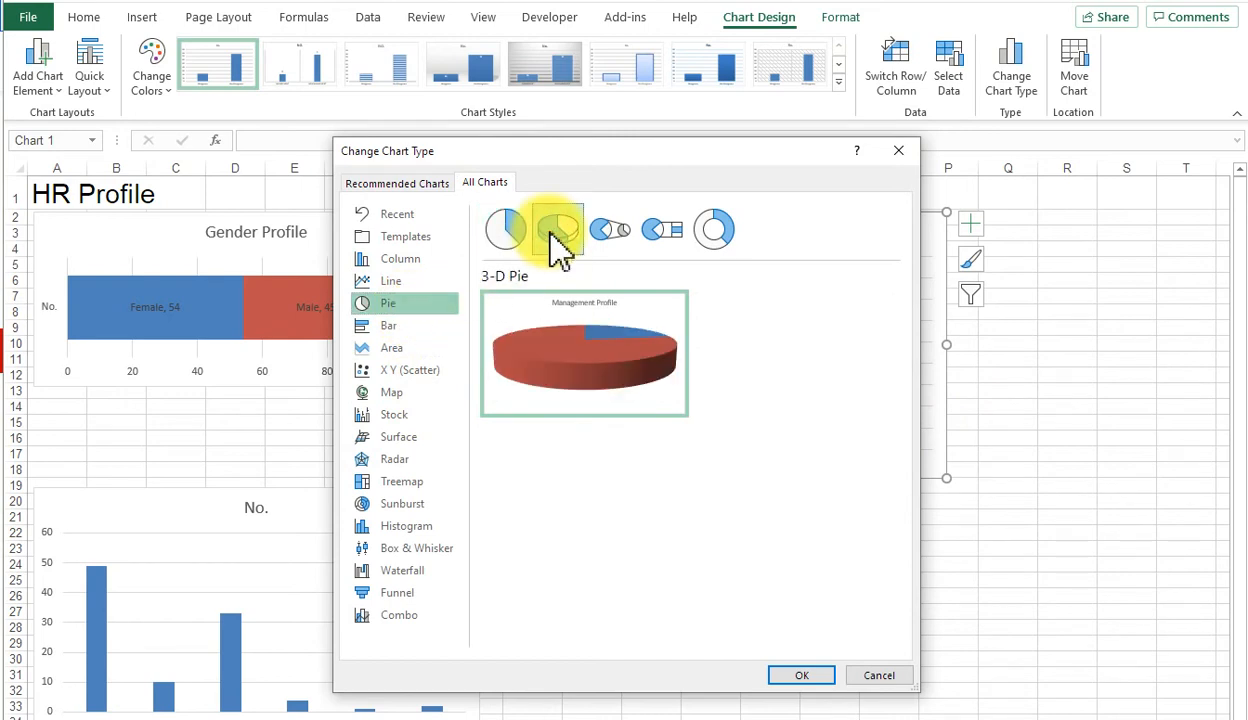
{"action": "left_click", "coordinate": [815, 677]}
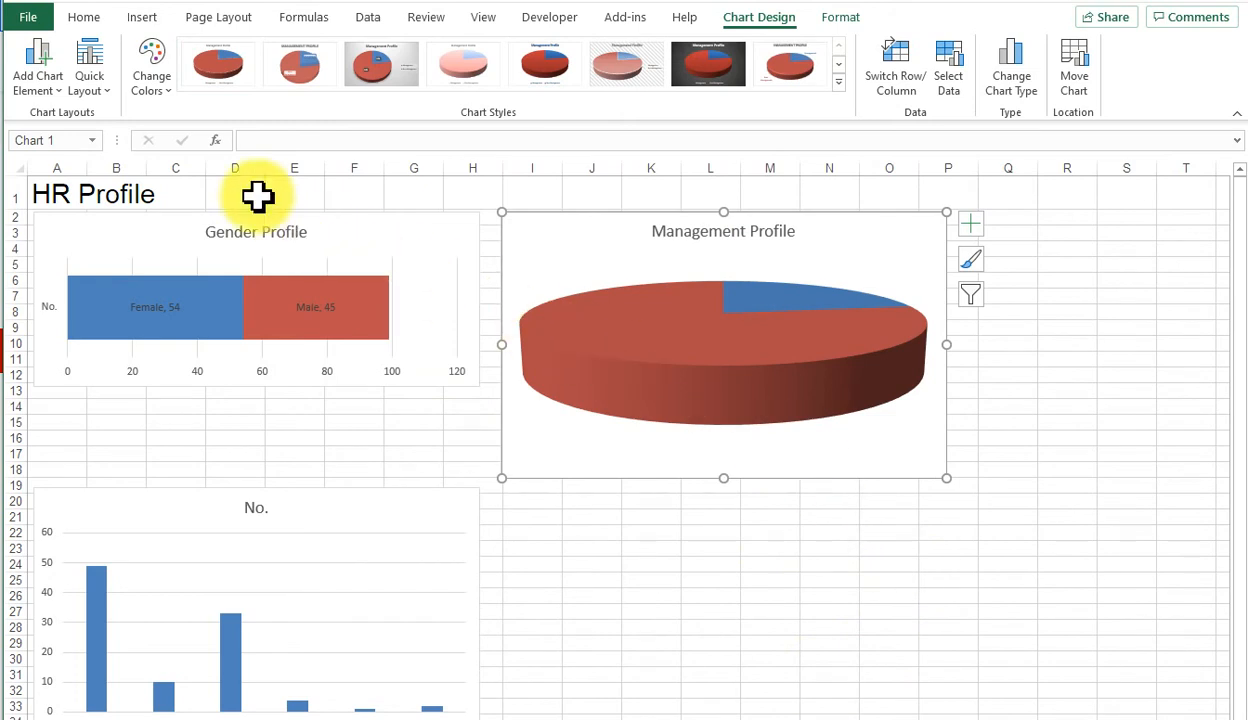
Apply the quick layout with category-and-value data labels and the first chart style to the management pie chart.
{"action": "left_click", "coordinate": [95, 90]}
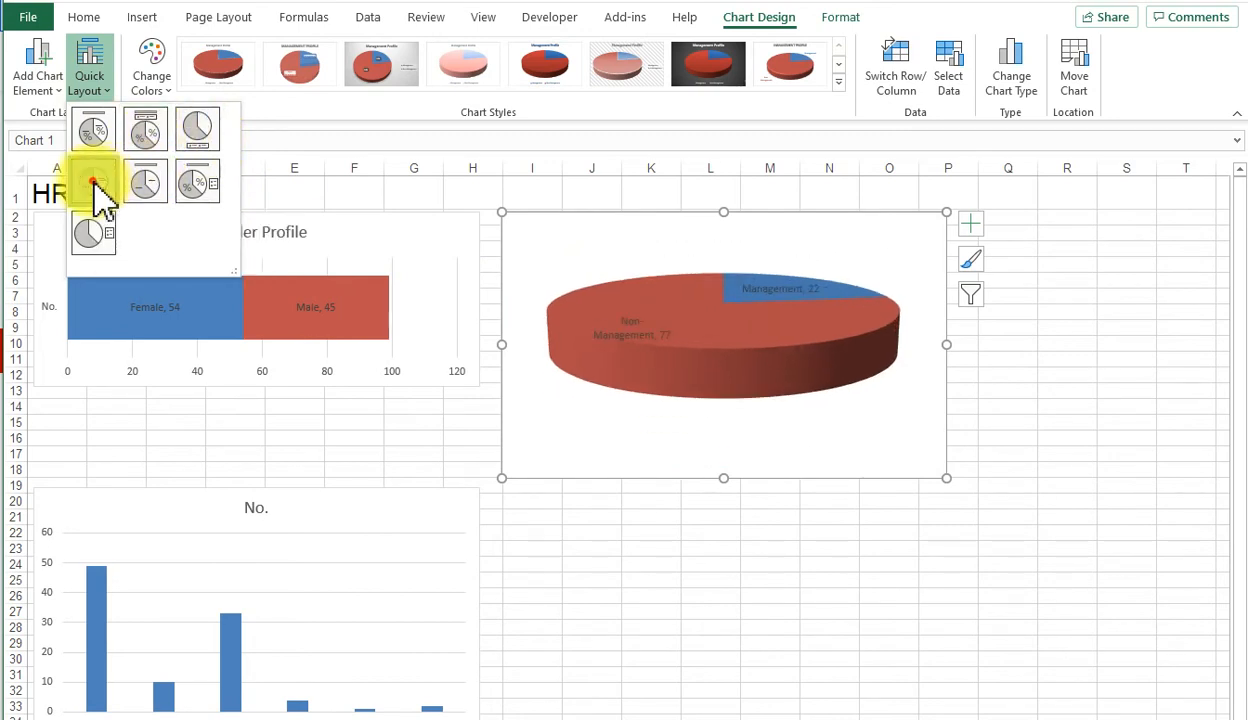
{"action": "left_click", "coordinate": [93, 183]}
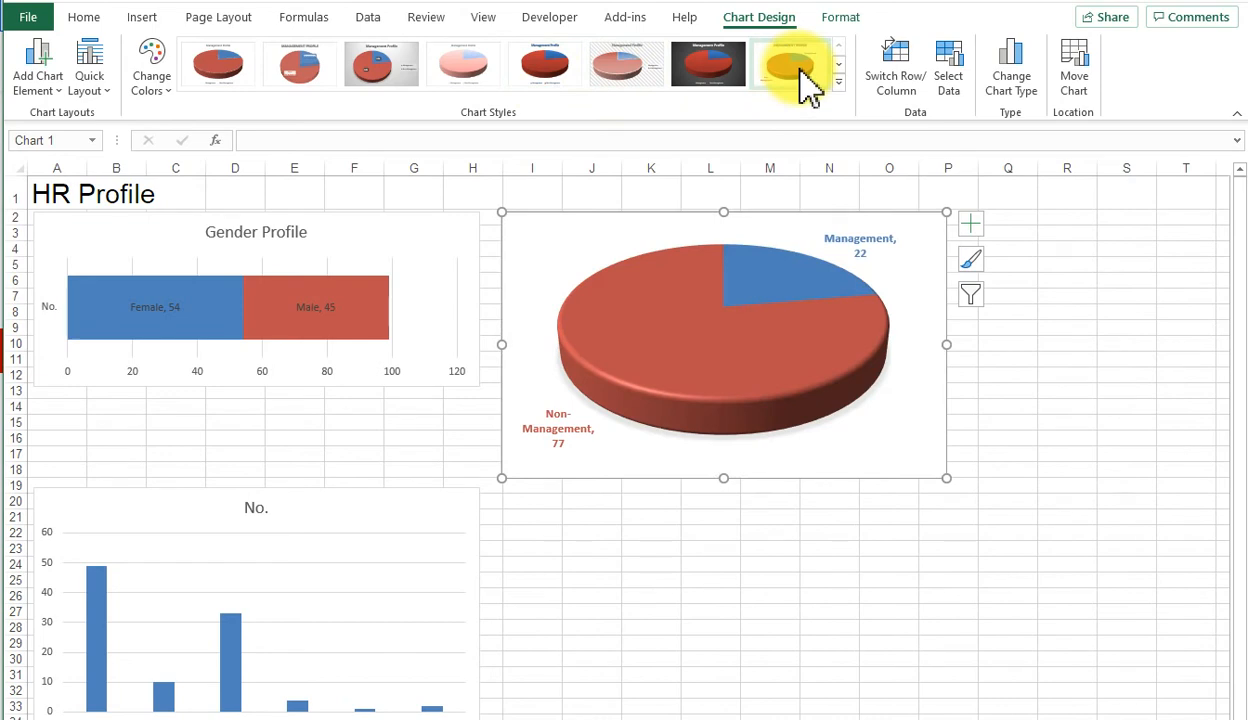
{"action": "left_click", "coordinate": [232, 76]}
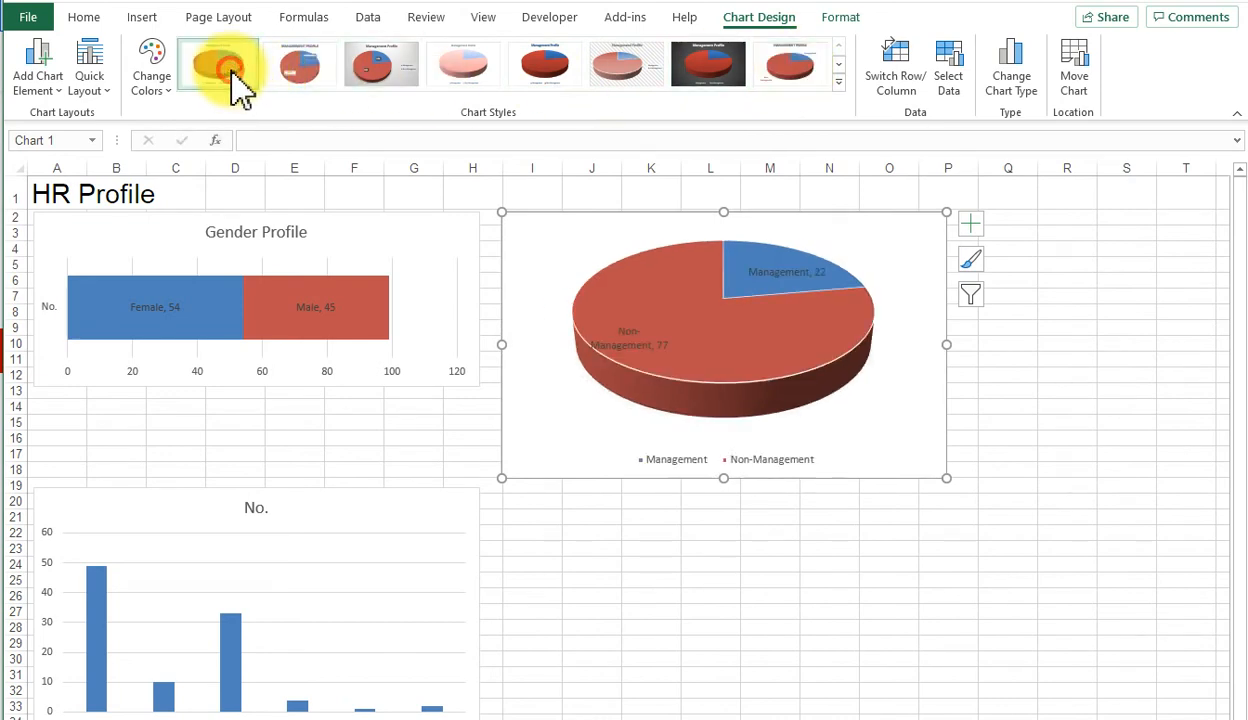
Delete the pie chart's legend and add a chart title reading Managment Profile.
{"action": "left_click", "coordinate": [757, 462]}
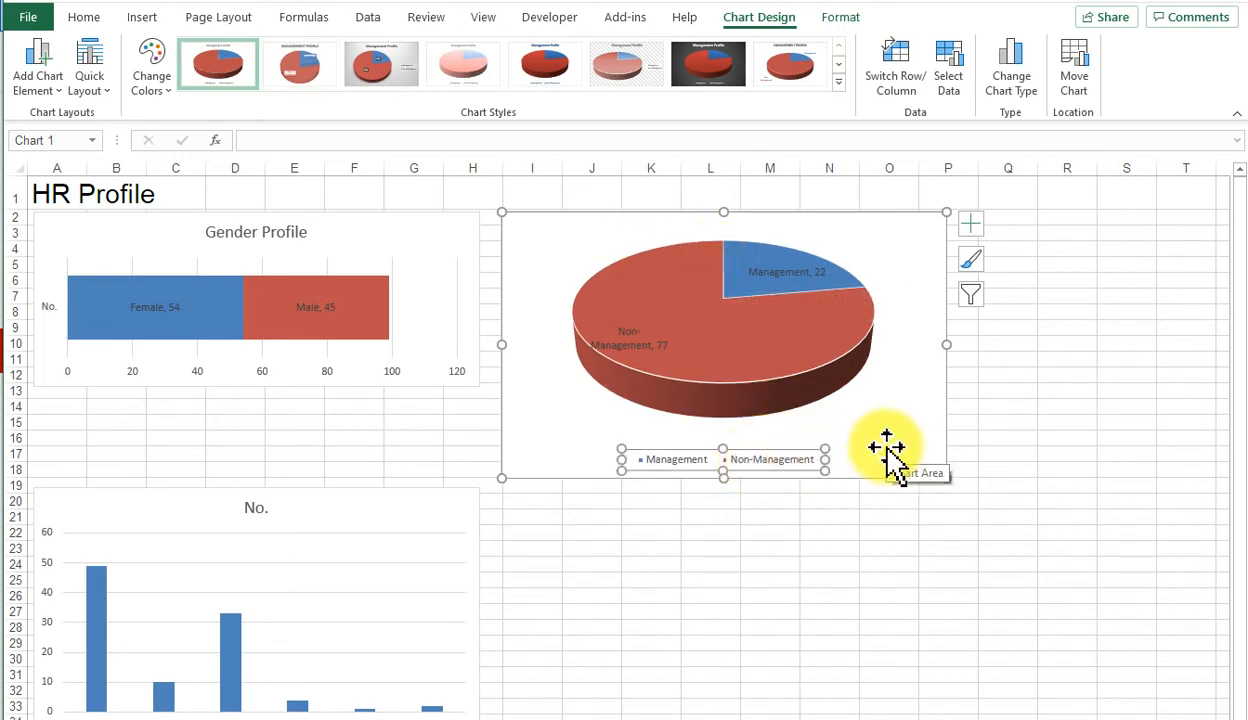
{"action": "key", "text": "Delete"}
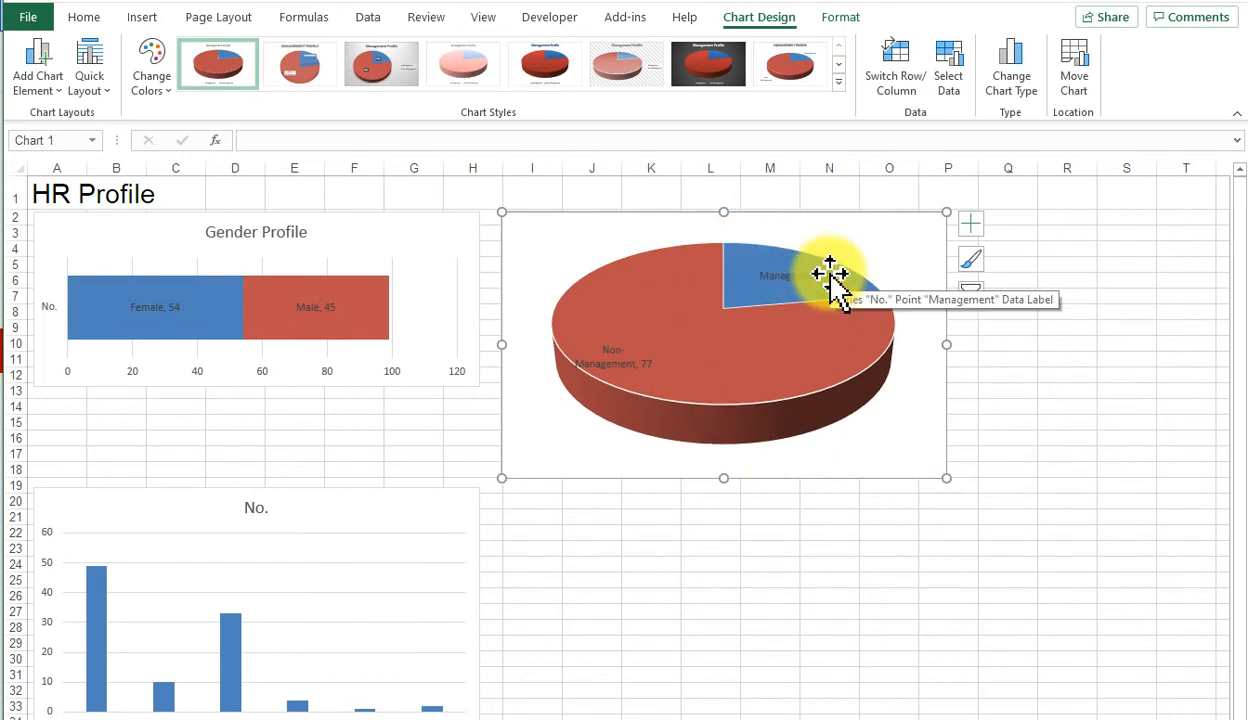
{"action": "left_click", "coordinate": [970, 224]}
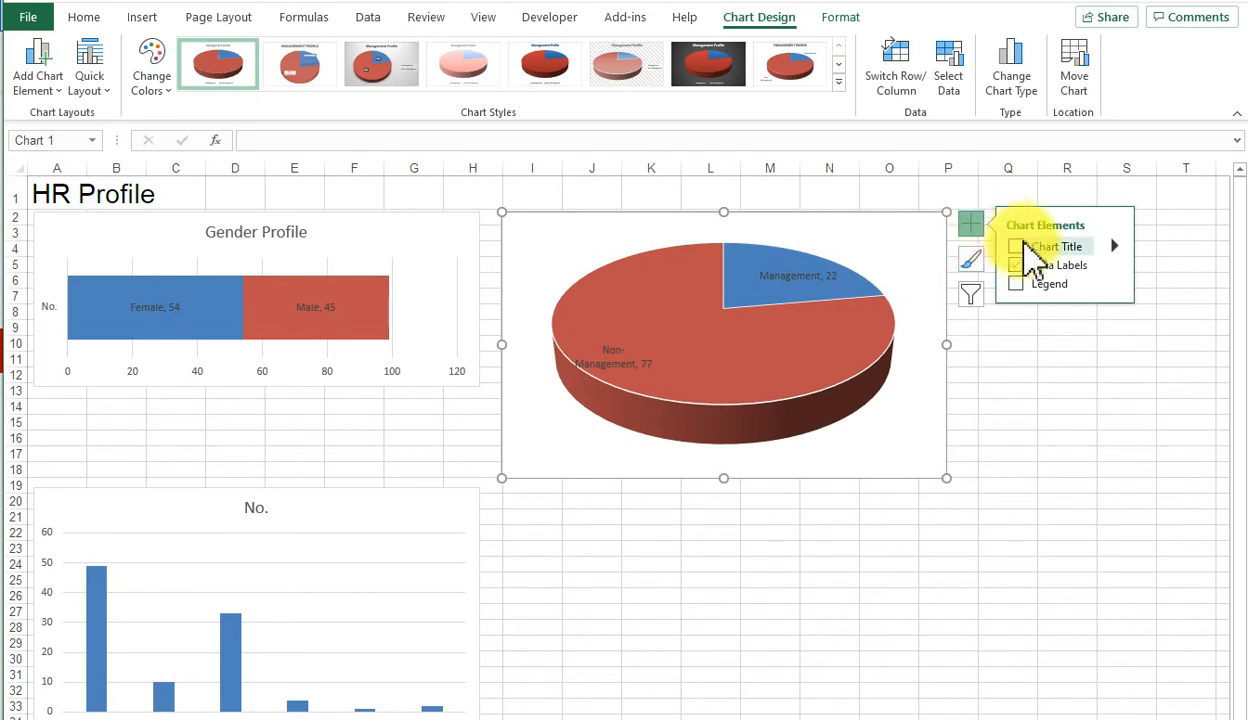
{"action": "left_click", "coordinate": [1017, 247]}
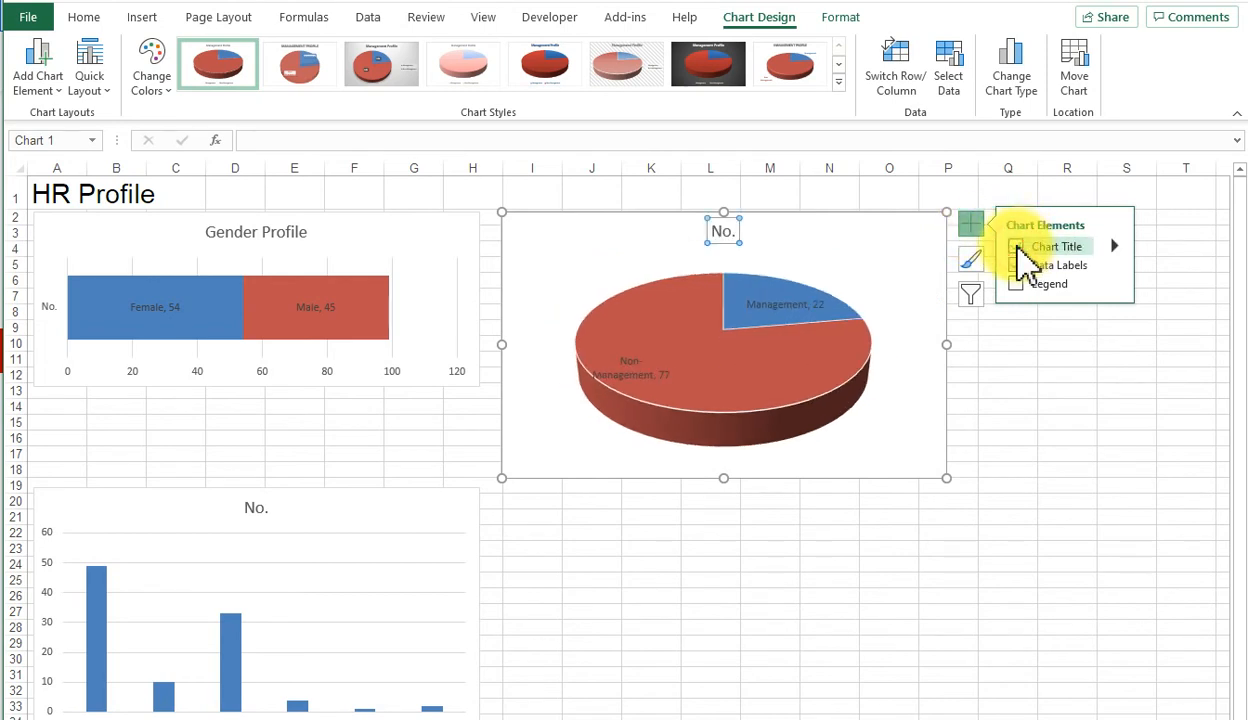
{"action": "left_click", "coordinate": [735, 237]}
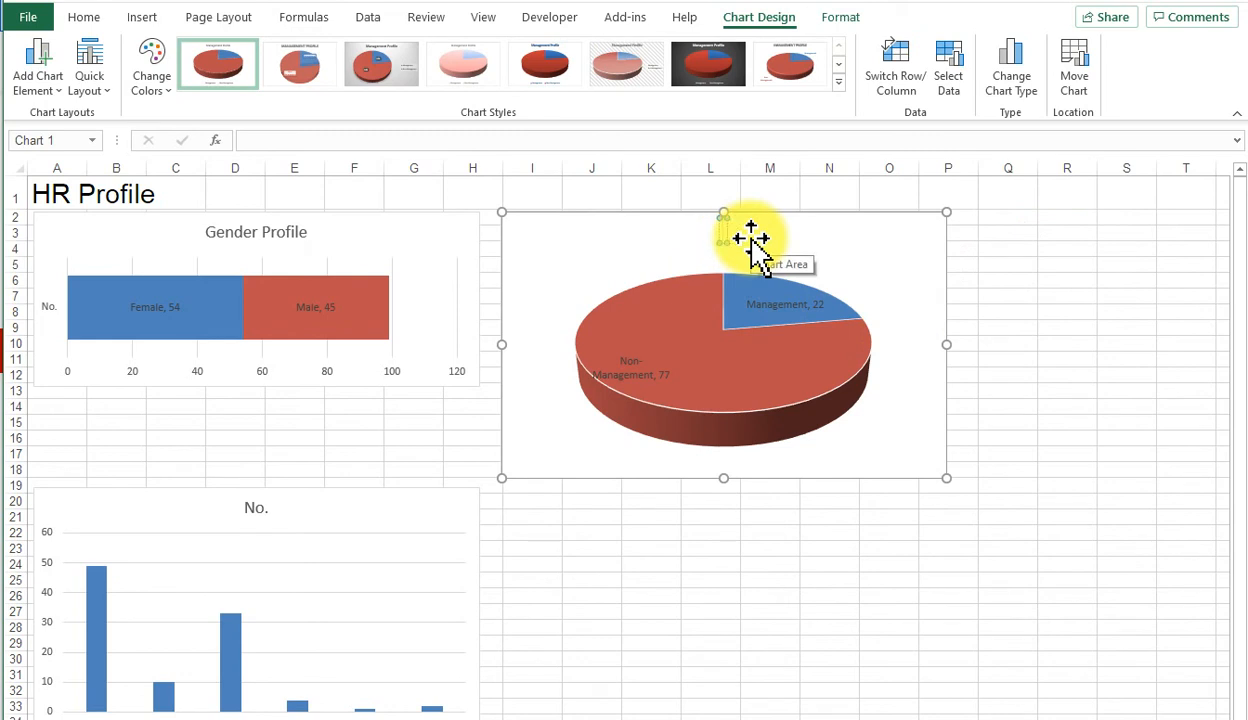
{"action": "type", "text": "Mana"}
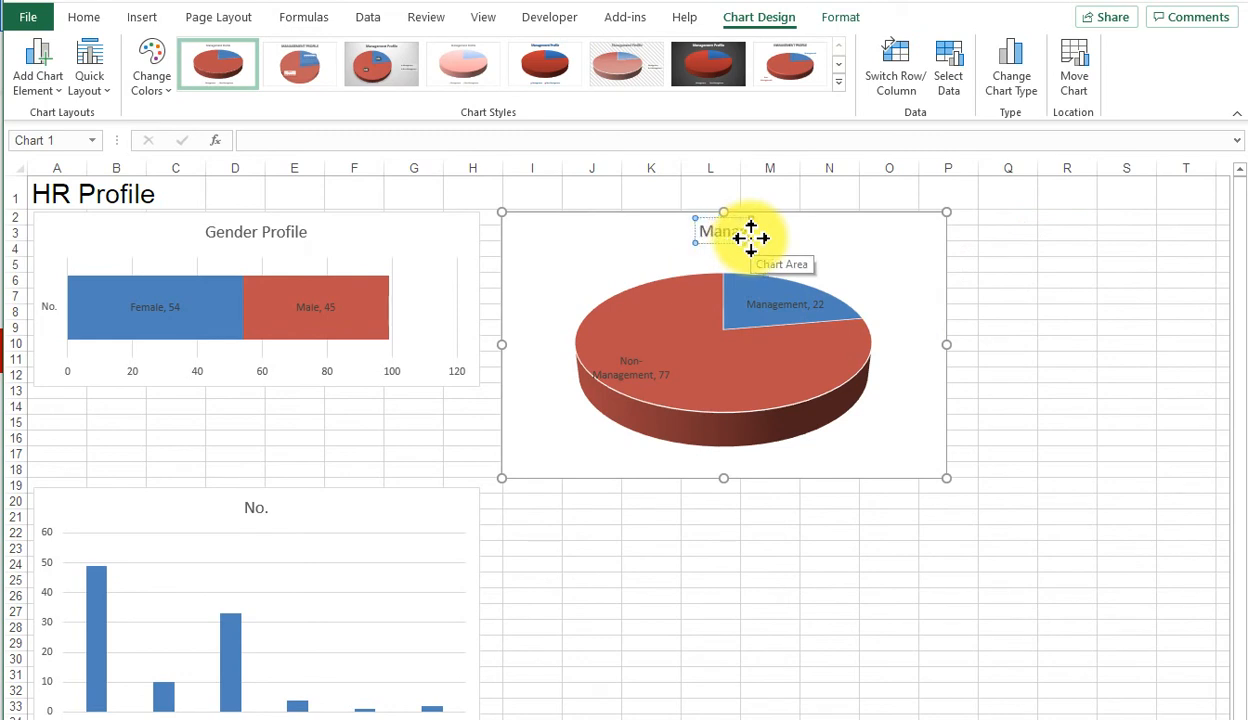
{"action": "type", "text": "gmentent Profile"}
{"action": "left_click", "coordinate": [1008, 315]}
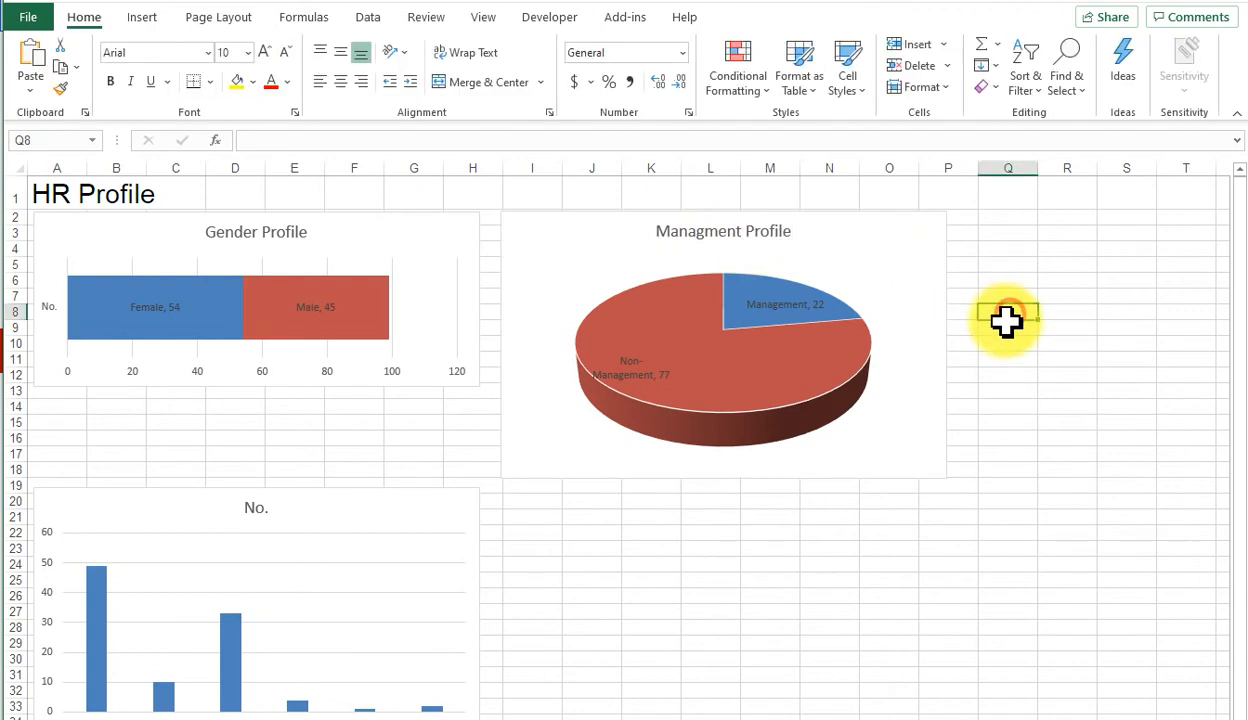
Move the pie chart next to the Gender Profile chart and shrink it to end in column O at about row 16.
{"action": "left_click_drag", "start_coordinate": [911, 335], "coordinate": [897, 332]}
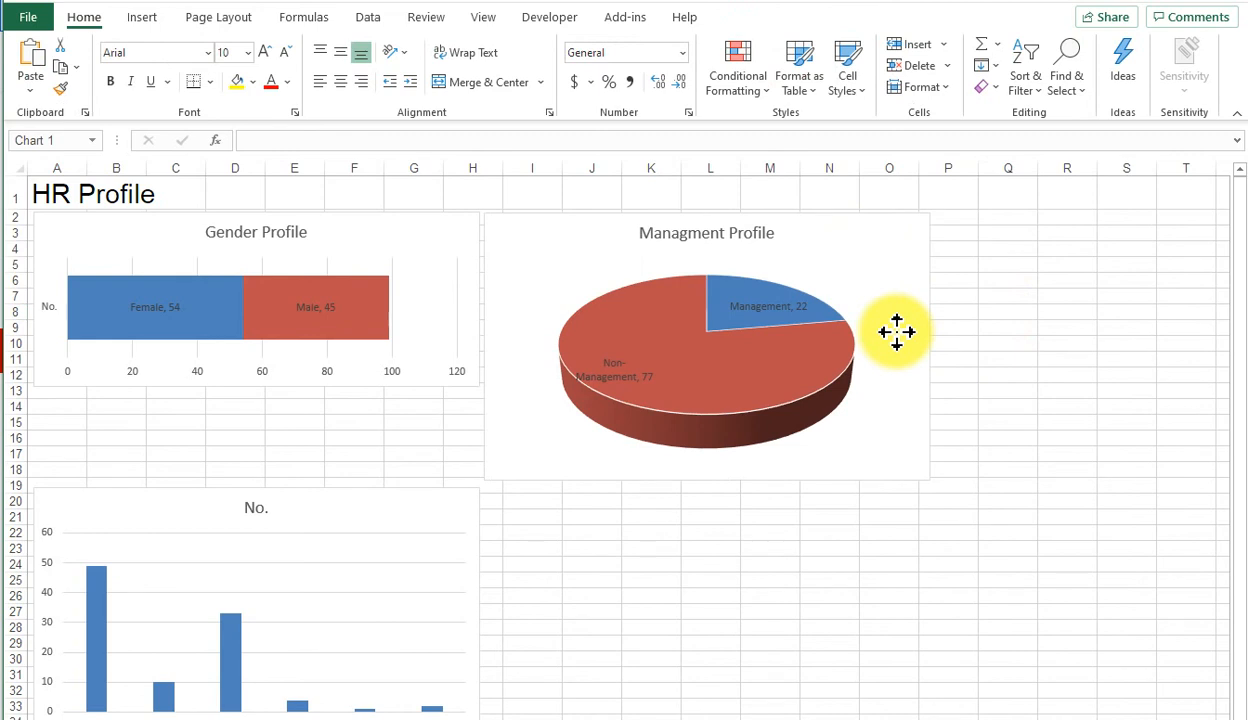
{"action": "left_click_drag", "start_coordinate": [929, 480], "coordinate": [885, 387]}
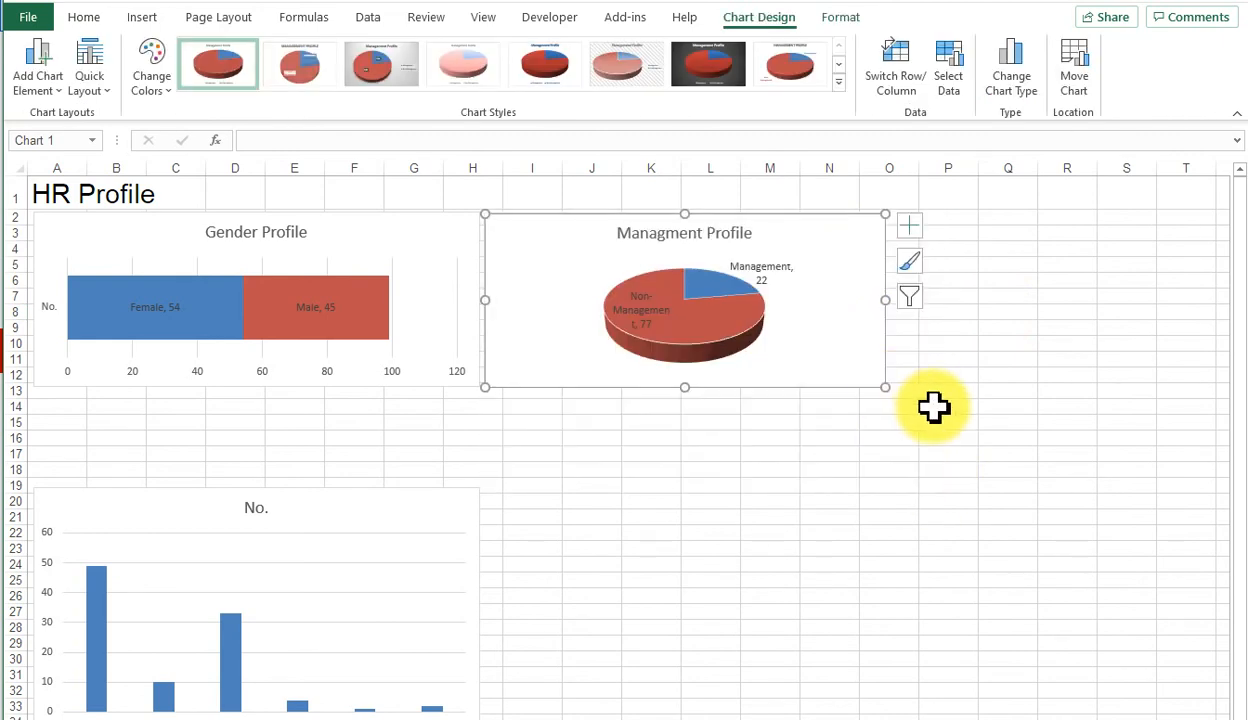
{"action": "left_click_drag", "start_coordinate": [685, 388], "coordinate": [685, 440]}
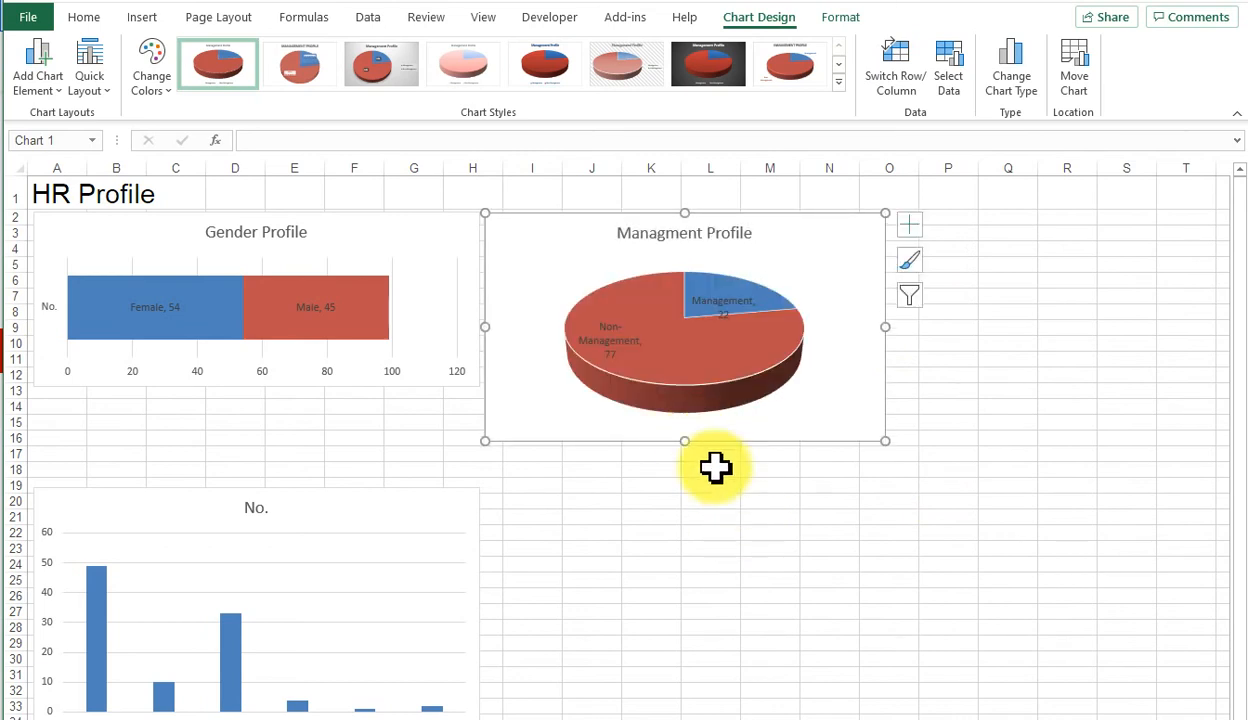
Explode the pie chart by pulling the Management slice away from the Non-Management slice.
{"action": "left_click", "coordinate": [722, 293]}
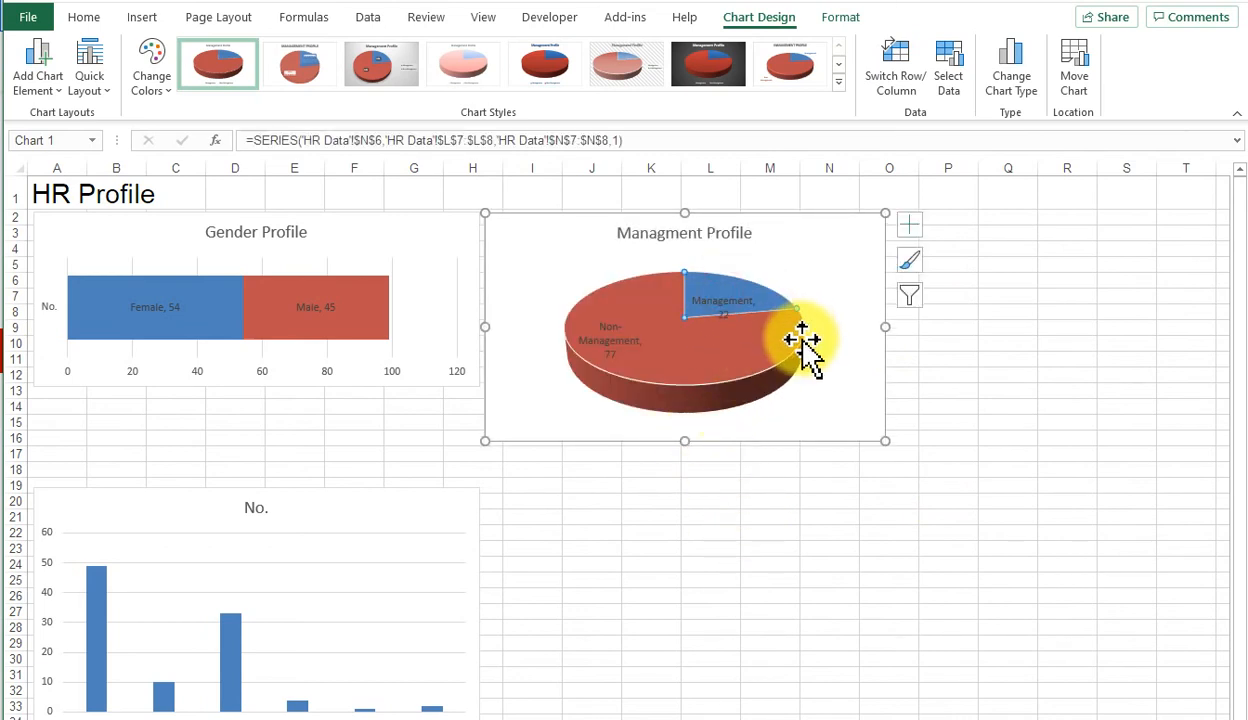
{"action": "mouse_move", "coordinate": [738, 287]}
{"action": "left_mouse_down"}
{"action": "mouse_move", "coordinate": [797, 305]}
{"action": "mouse_move", "coordinate": [735, 280]}
{"action": "mouse_move", "coordinate": [760, 279]}
{"action": "left_mouse_up"}
{"action": "left_click", "coordinate": [719, 278]}
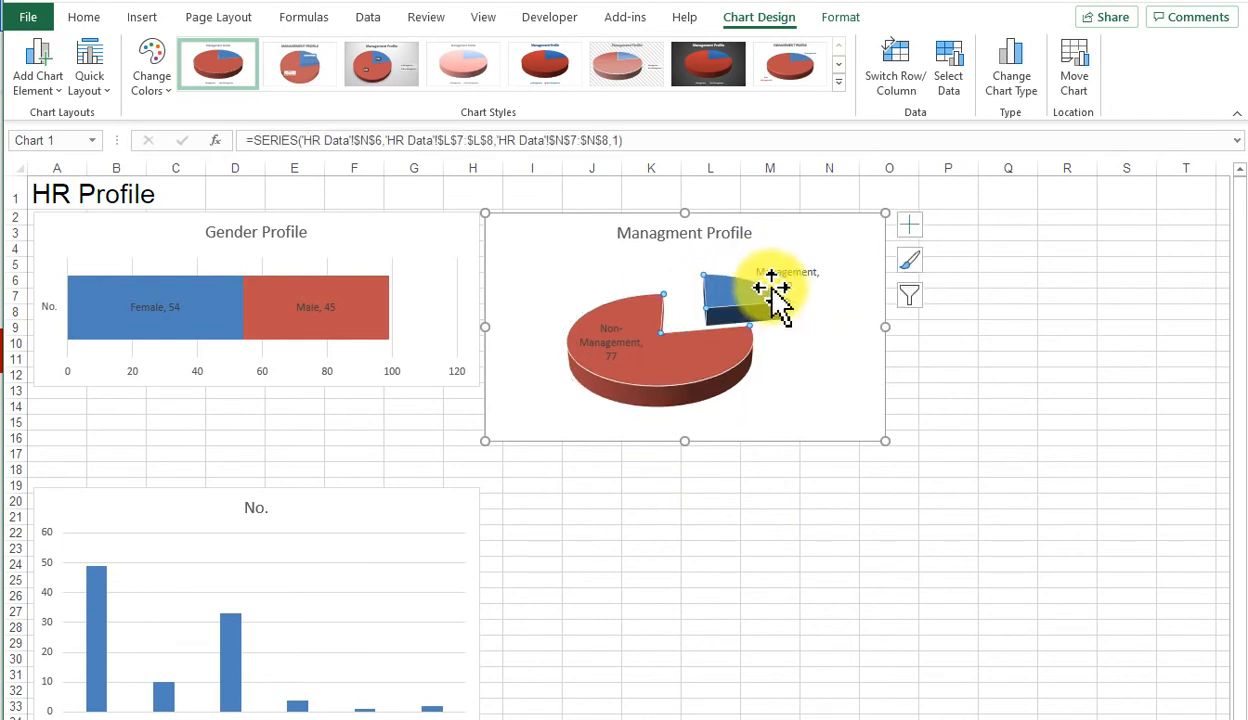
{"action": "left_click", "coordinate": [984, 375]}
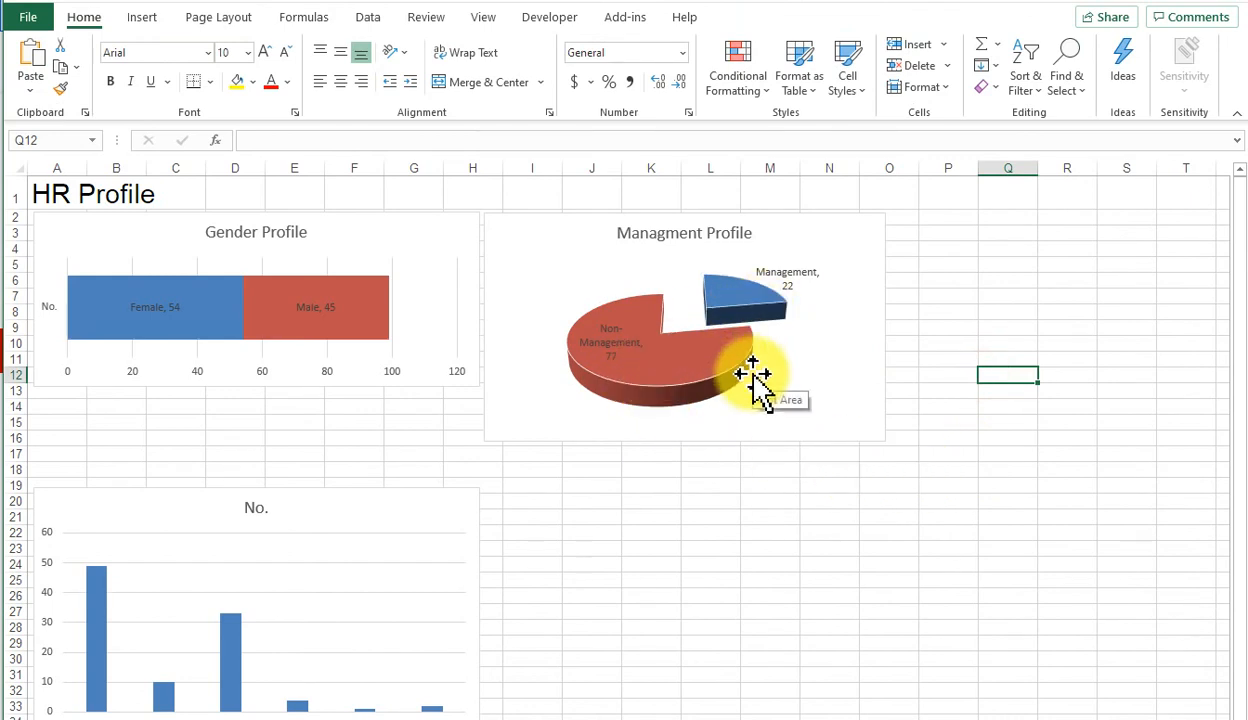
Move the office column chart directly beneath the Gender Profile chart and apply Layout 5 with a data table.
{"action": "left_click_drag", "start_coordinate": [348, 516], "coordinate": [345, 410]}
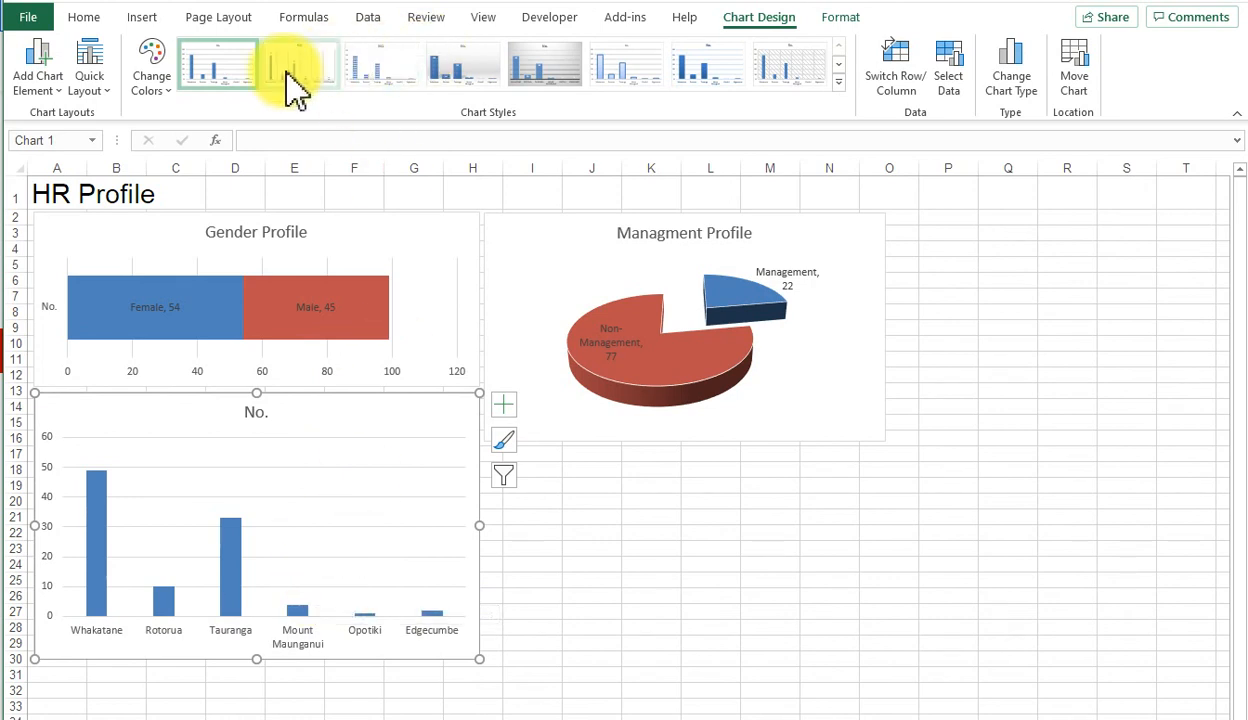
{"action": "left_click", "coordinate": [99, 82]}
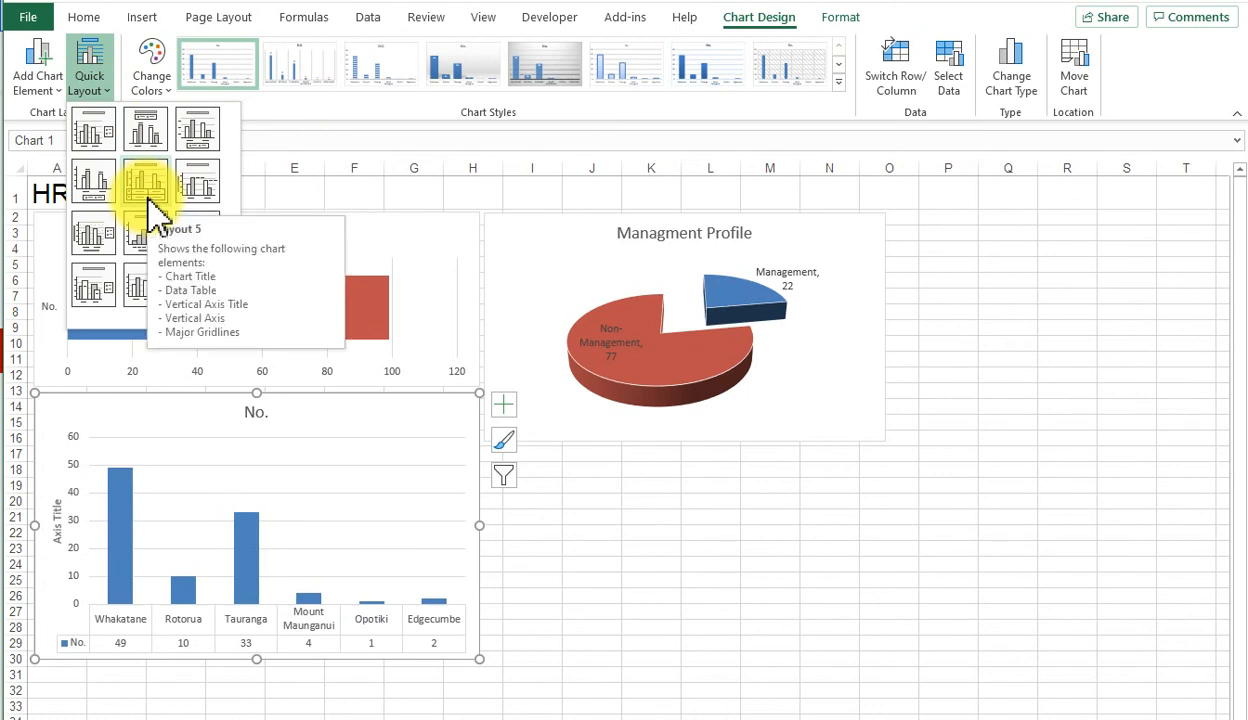
{"action": "left_click", "coordinate": [148, 200]}
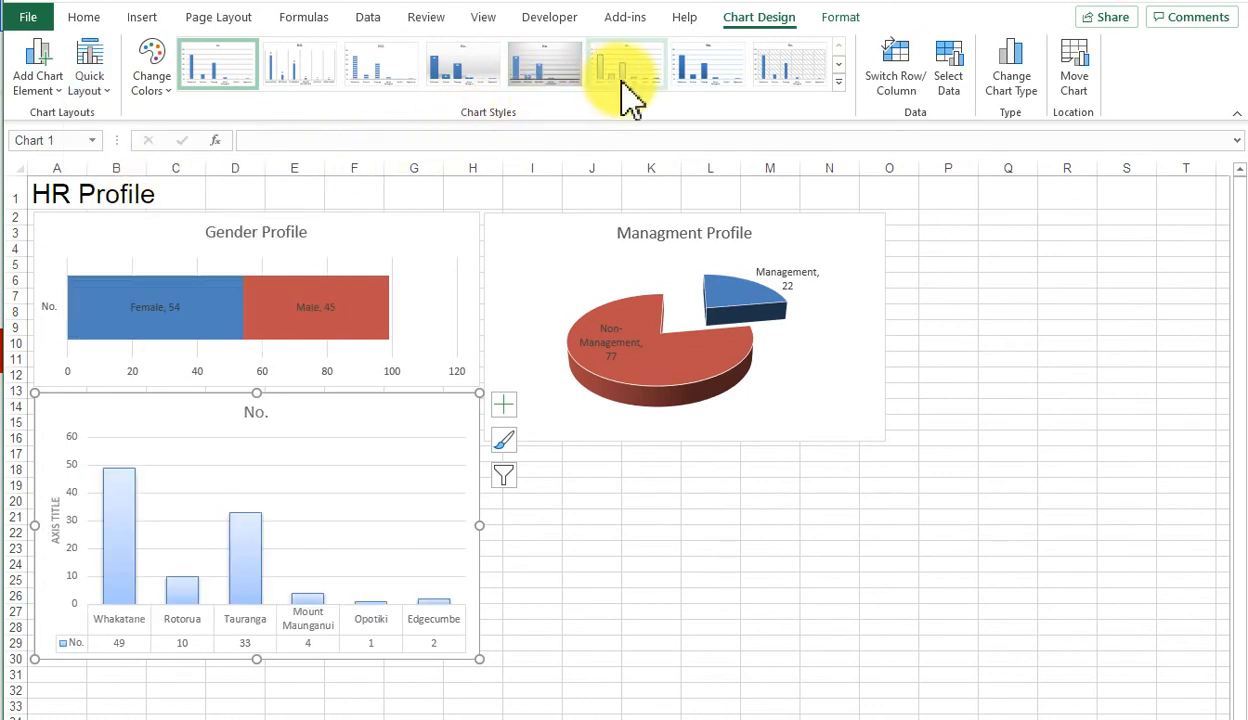
Apply the seventh chart style, with blue gradient columns, to the office chart and delete its vertical axis title.
{"action": "left_click", "coordinate": [708, 90]}
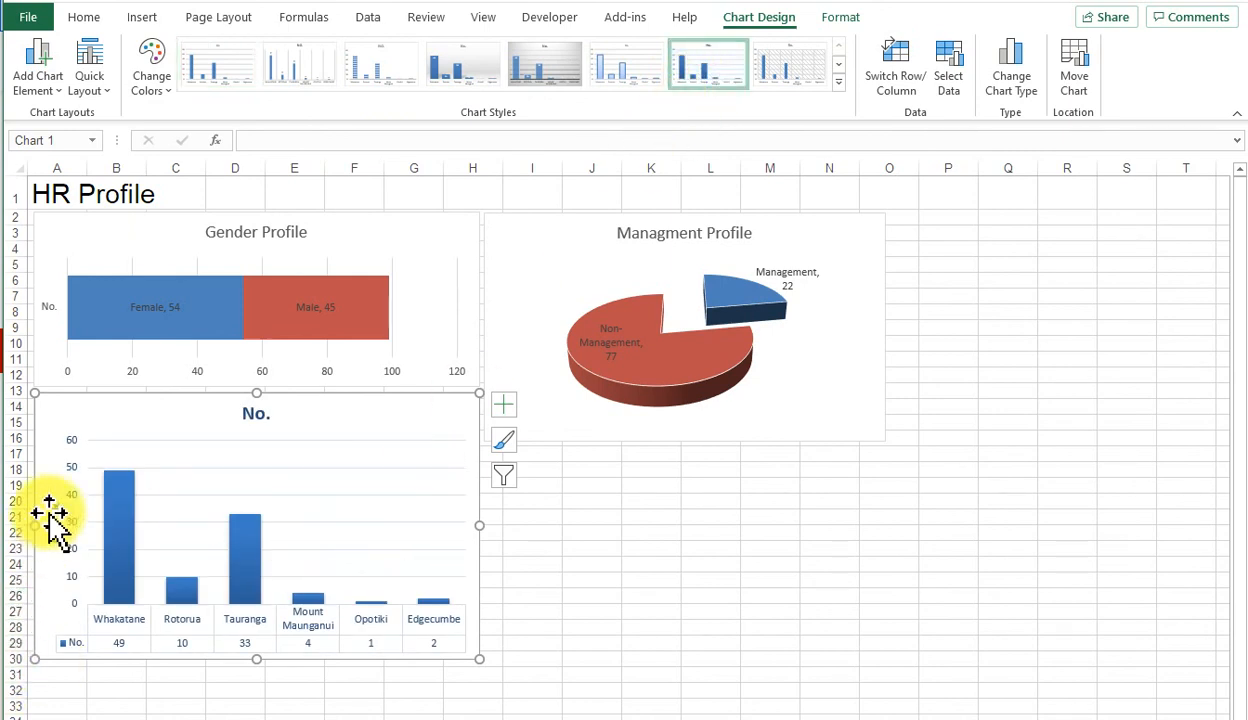
{"action": "left_click", "coordinate": [50, 515]}
{"action": "key", "text": "Delete"}
Rename the office chart's title to Regional Profile.
{"action": "left_click", "coordinate": [258, 417]}
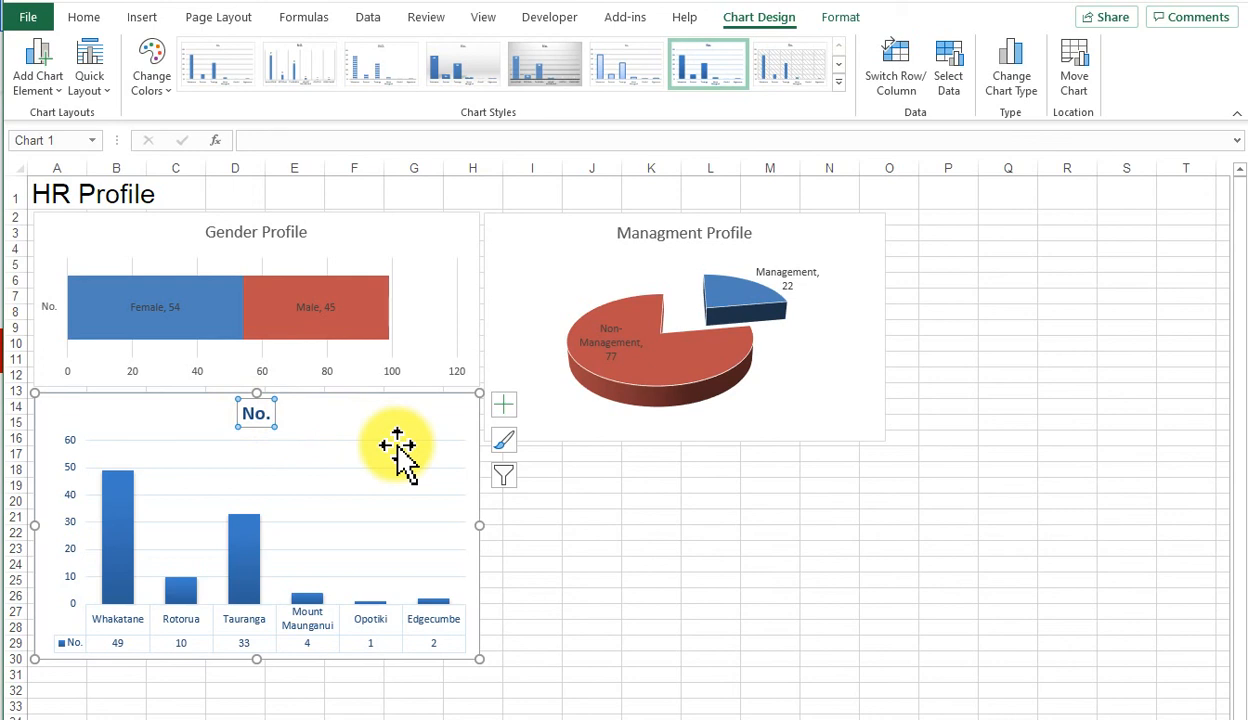
{"action": "type", "text": "Regio"}
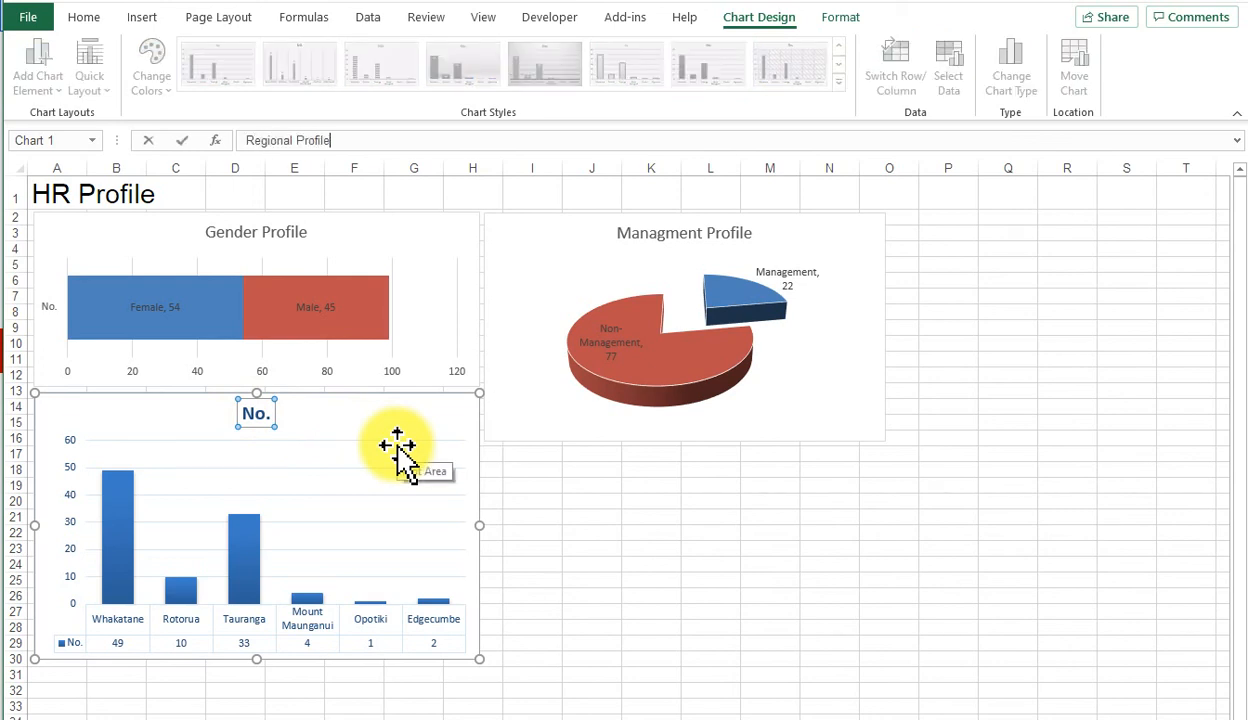
{"action": "type", "text": "nal Profile"}
{"action": "key", "text": "Return"}
{"action": "left_click", "coordinate": [638, 577]}
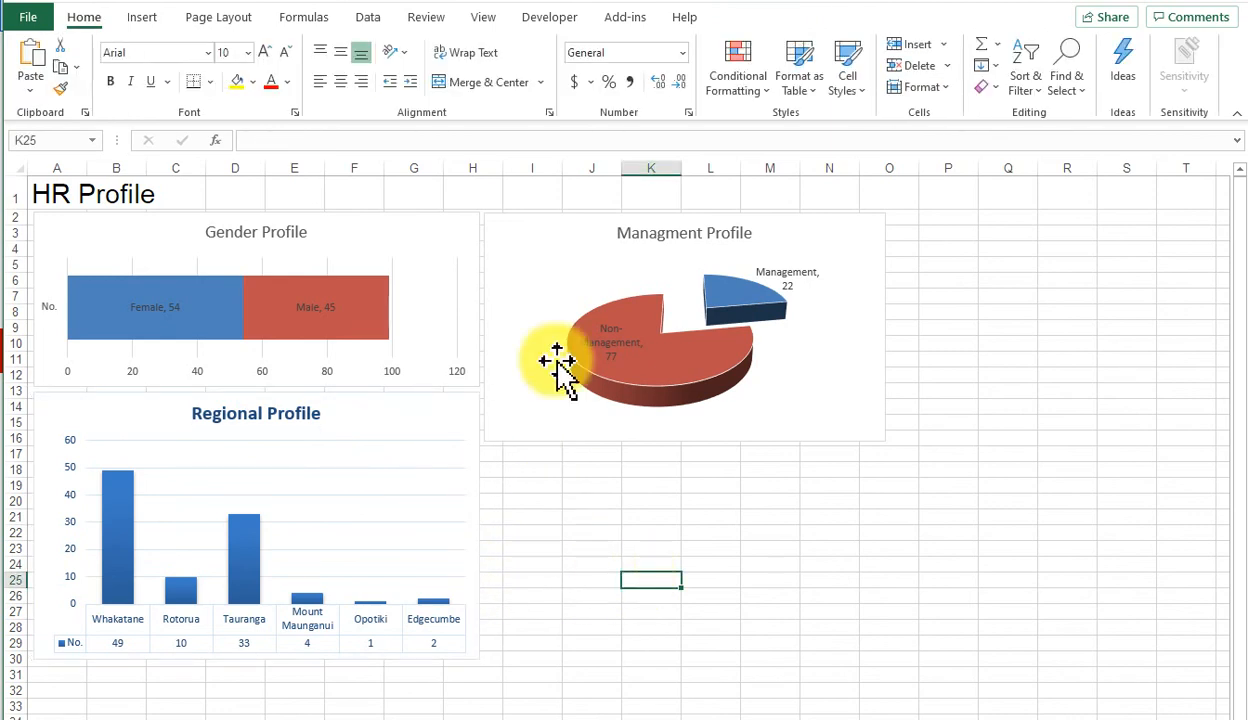
Hide the gridlines on the HR Profile sheet.
{"action": "left_click", "coordinate": [483, 17]}
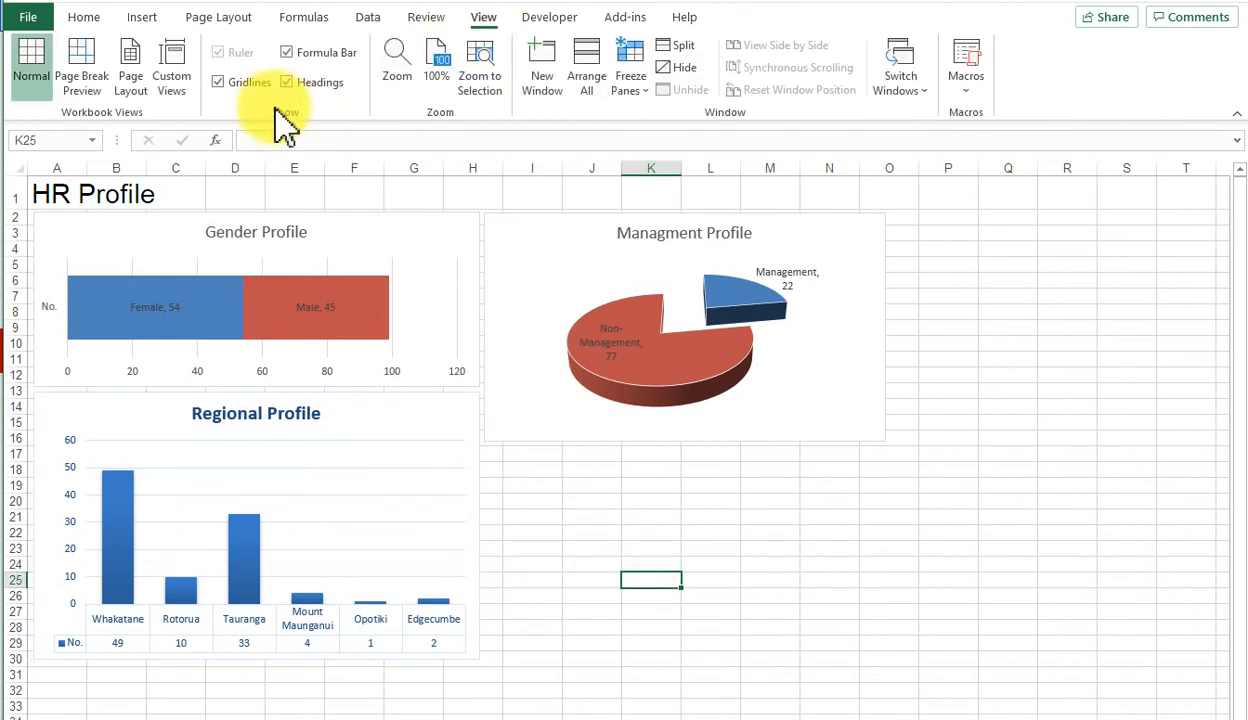
{"action": "left_click", "coordinate": [230, 84]}
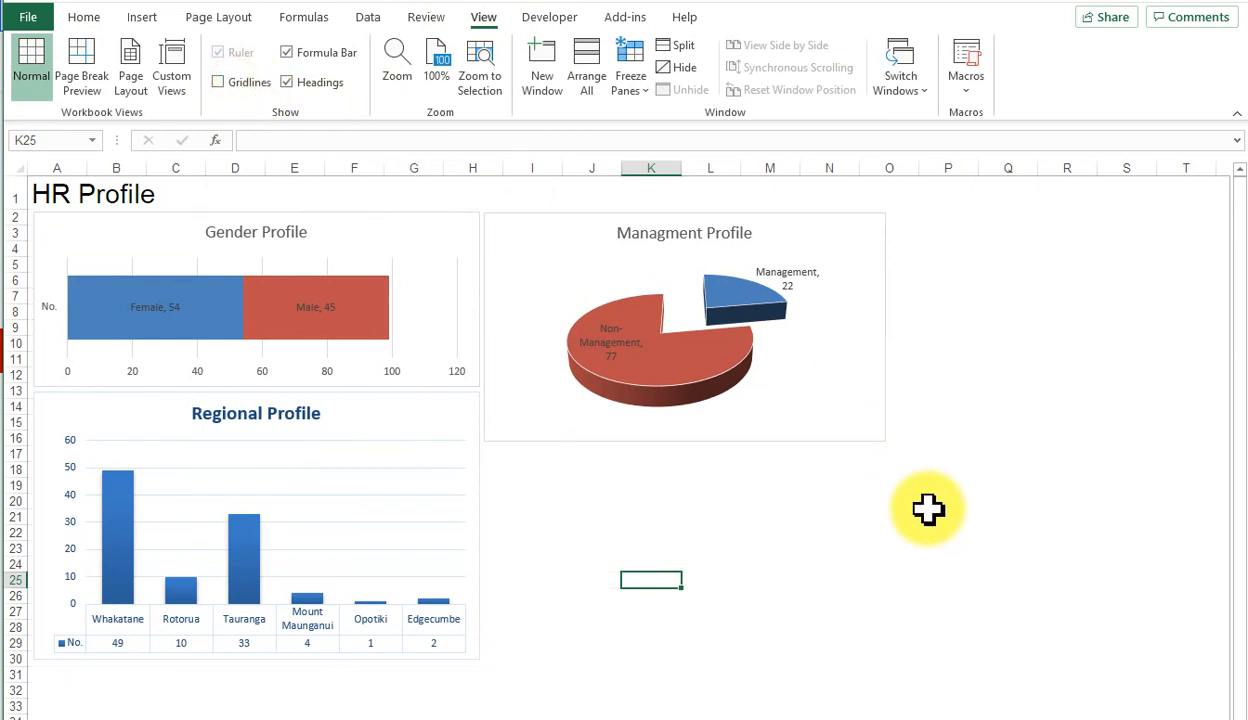
{"action": "left_click", "coordinate": [875, 530]}
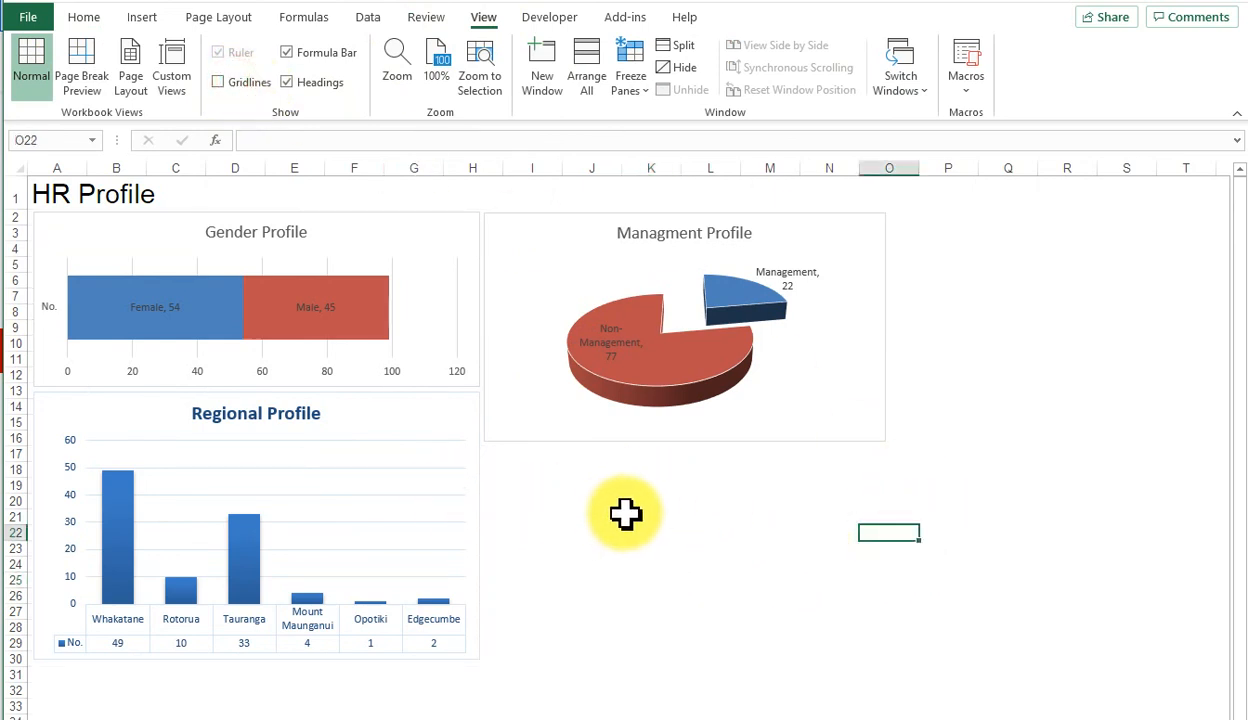